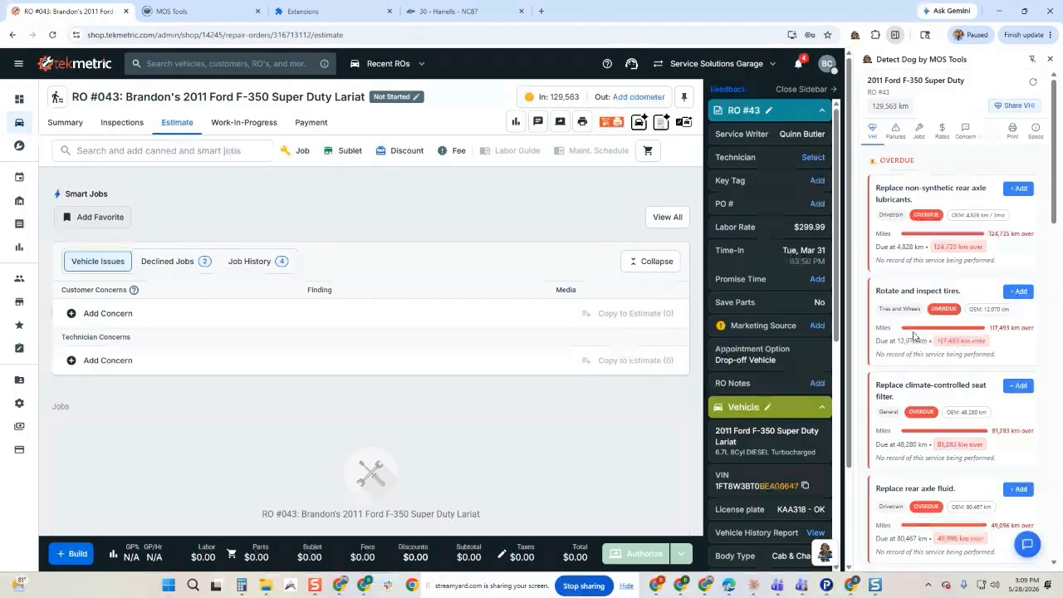
- Review the F-350's overdue maintenance items and search the job history for the replacement of both fuel filters
{"action": "double_click", "coordinate": [905, 107]}
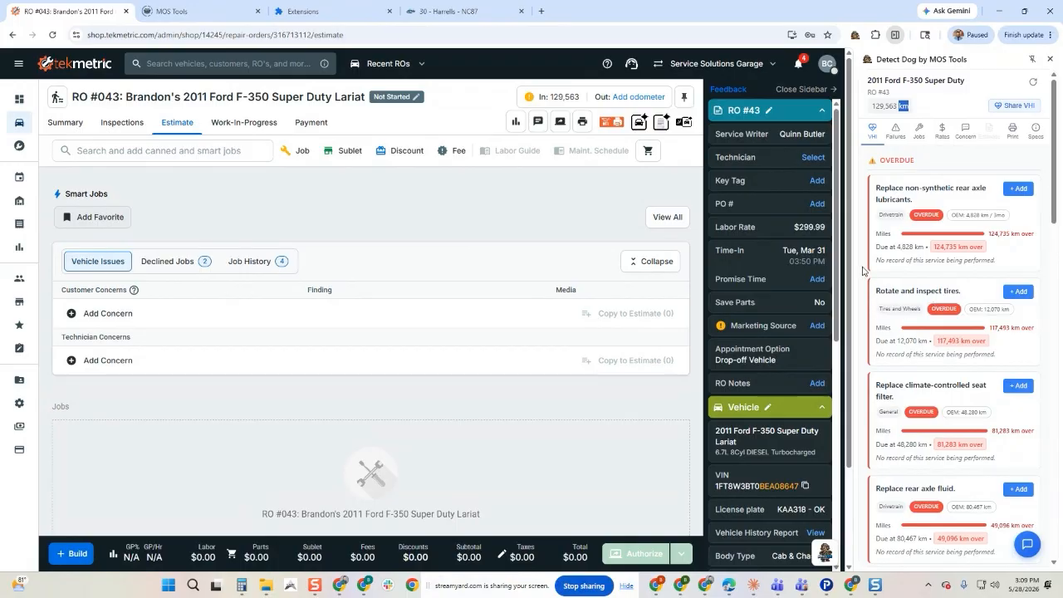
{"action": "scroll", "coordinate": [863, 270], "scroll_direction": "down", "scroll_amount": 3}
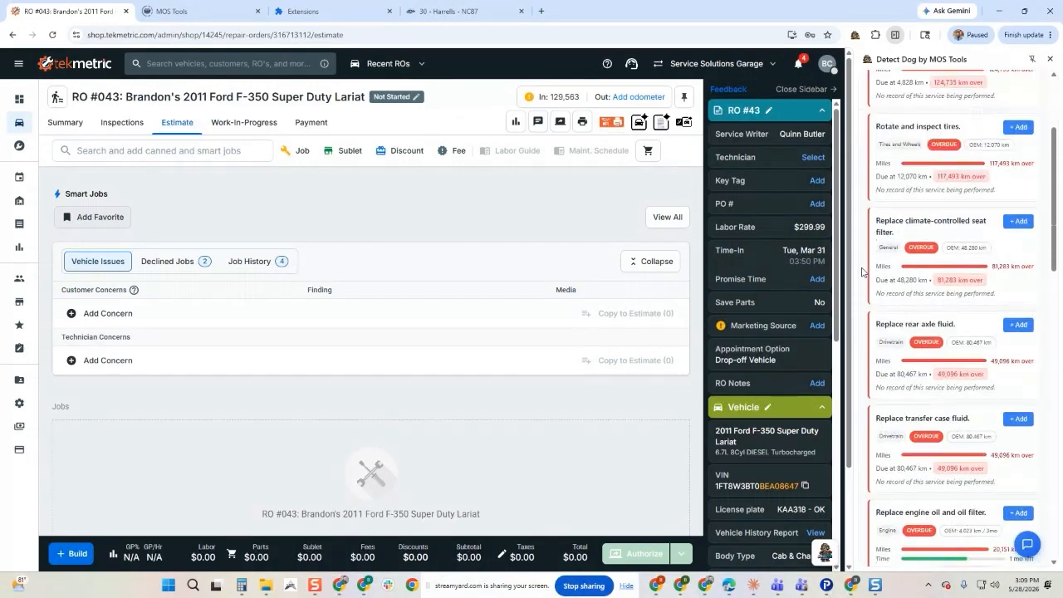
{"action": "scroll", "coordinate": [863, 270], "scroll_direction": "down", "scroll_amount": 3}
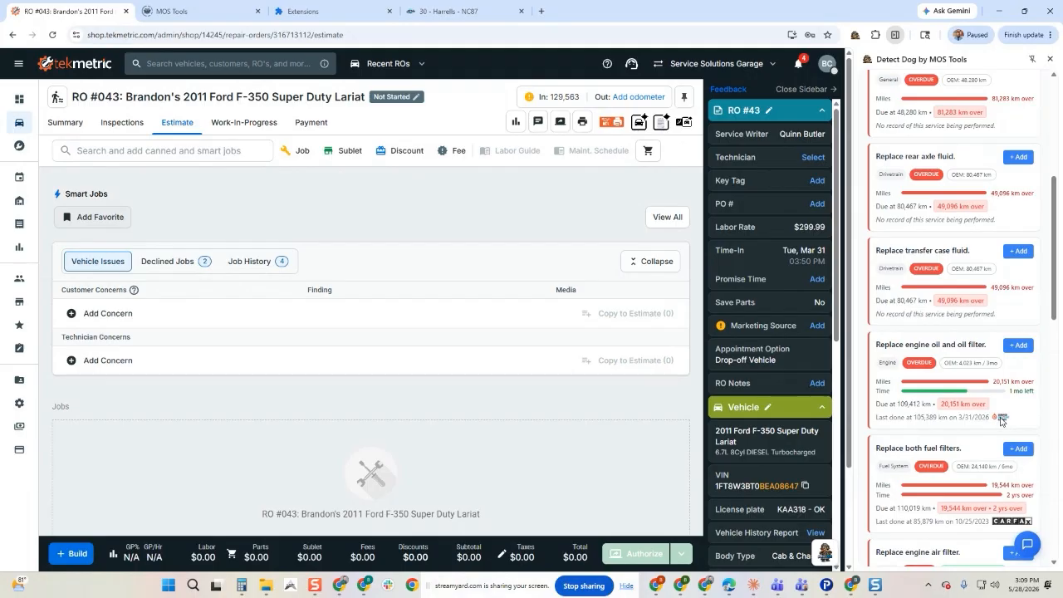
{"action": "mouse_move", "coordinate": [1001, 420]}
{"action": "scroll", "coordinate": [993, 420], "scroll_direction": "down", "scroll_amount": 1}
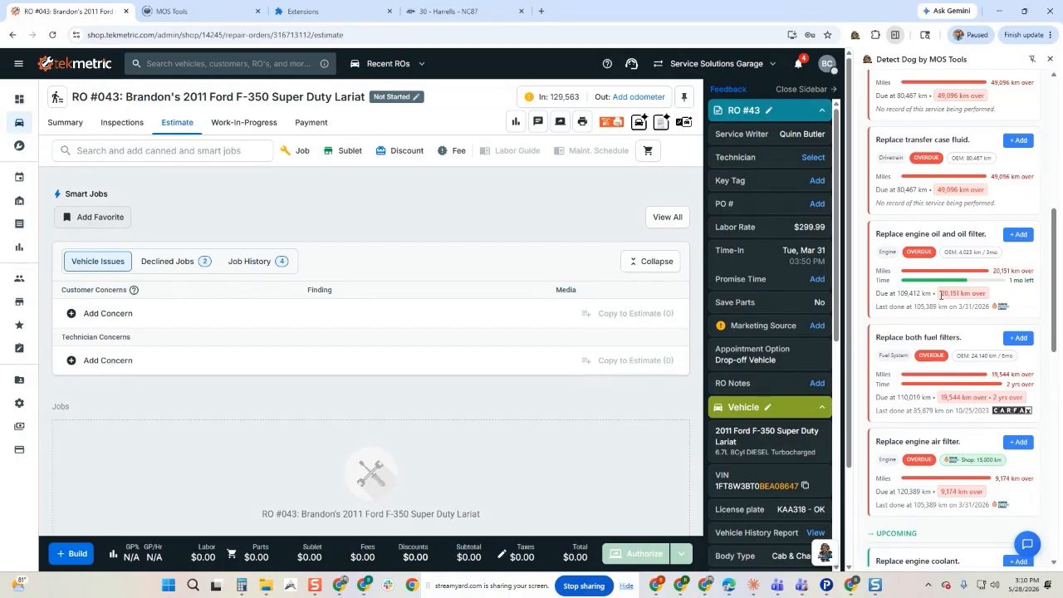
{"action": "left_click", "coordinate": [1019, 339]}
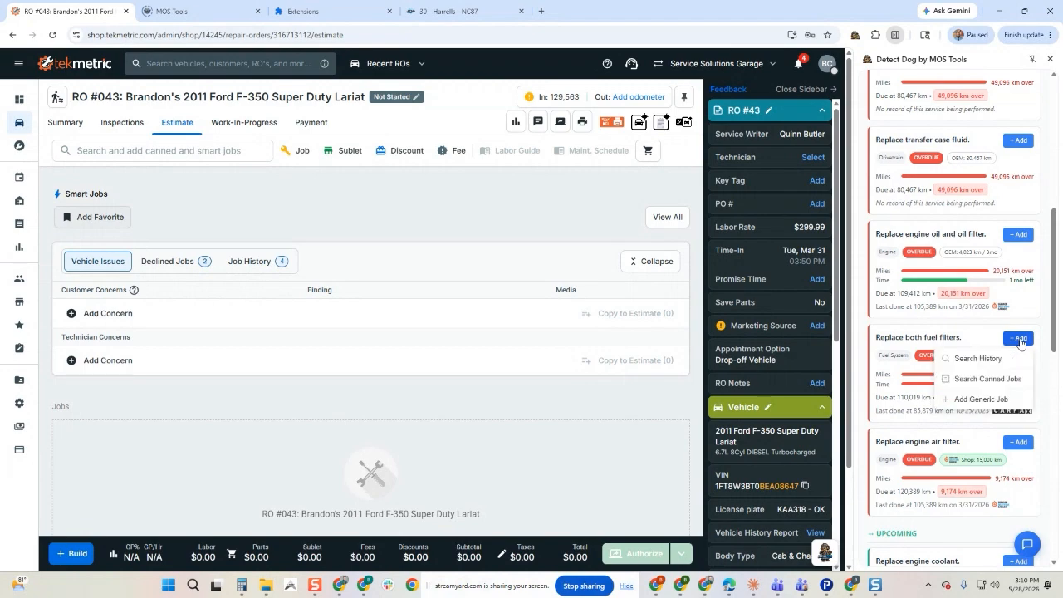
{"action": "left_click", "coordinate": [1007, 359]}
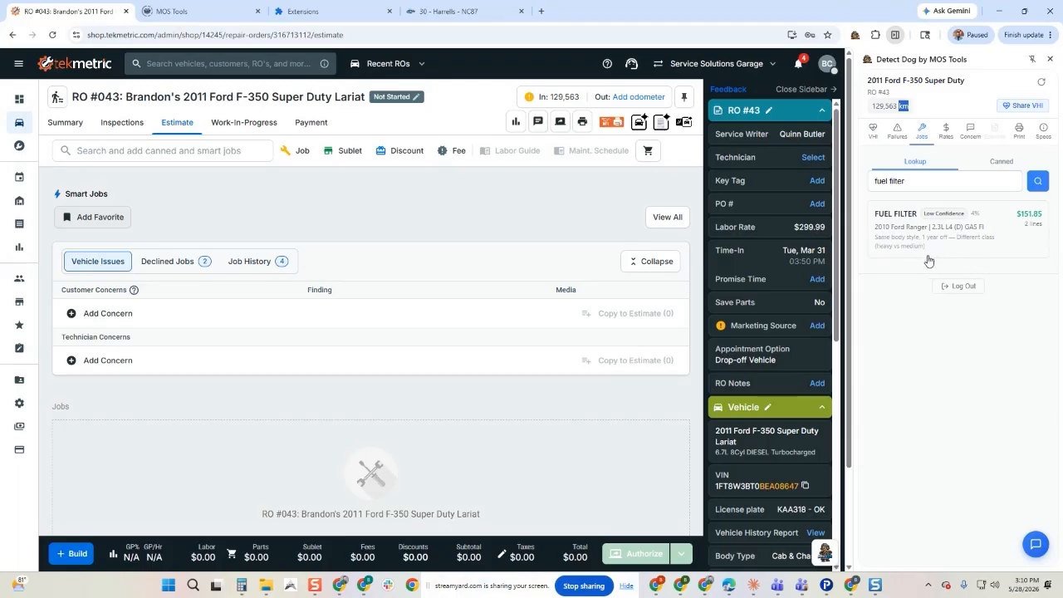
- Search past jobs for "brake" and add the Remove & Replace Brake Pads & Rotors (Front) job to the repair order
{"action": "left_click_drag", "start_coordinate": [922, 185], "coordinate": [874, 201]}
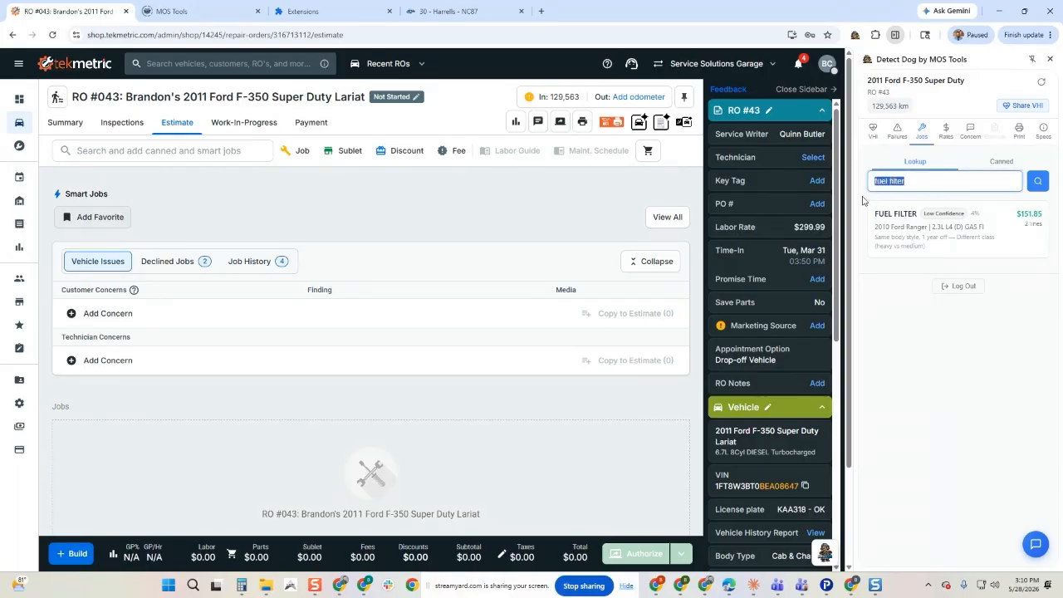
{"action": "type", "text": "brake"}
{"action": "key", "text": "Return"}
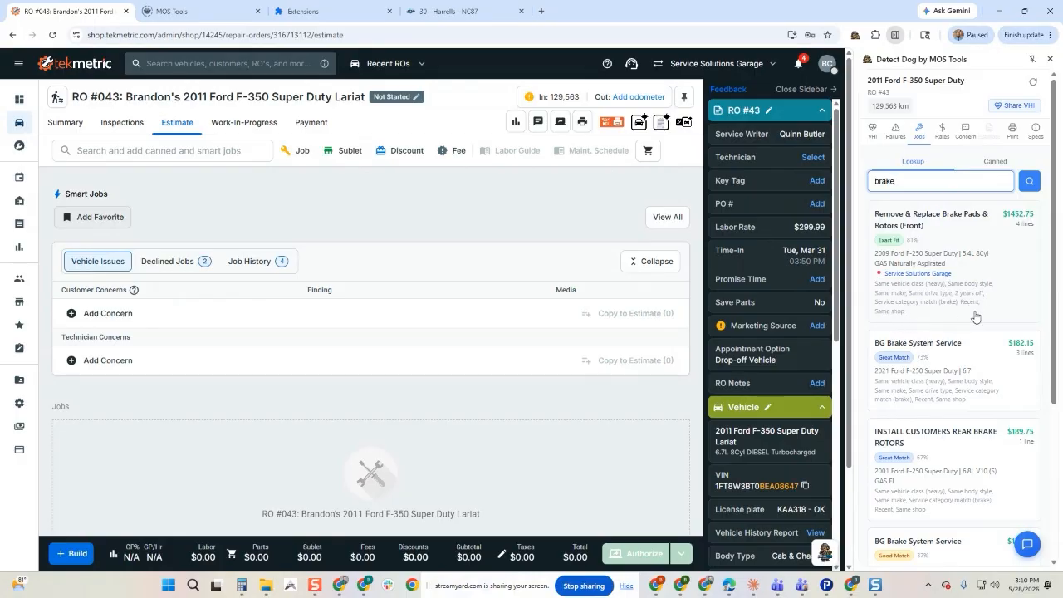
{"action": "left_click", "coordinate": [1004, 308]}
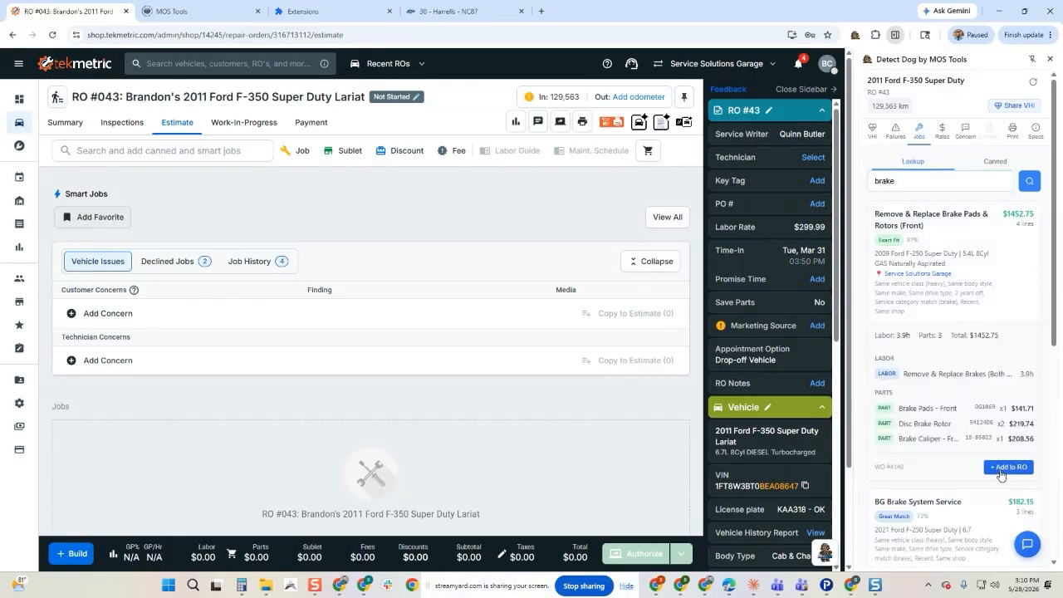
{"action": "left_click", "coordinate": [1006, 467]}
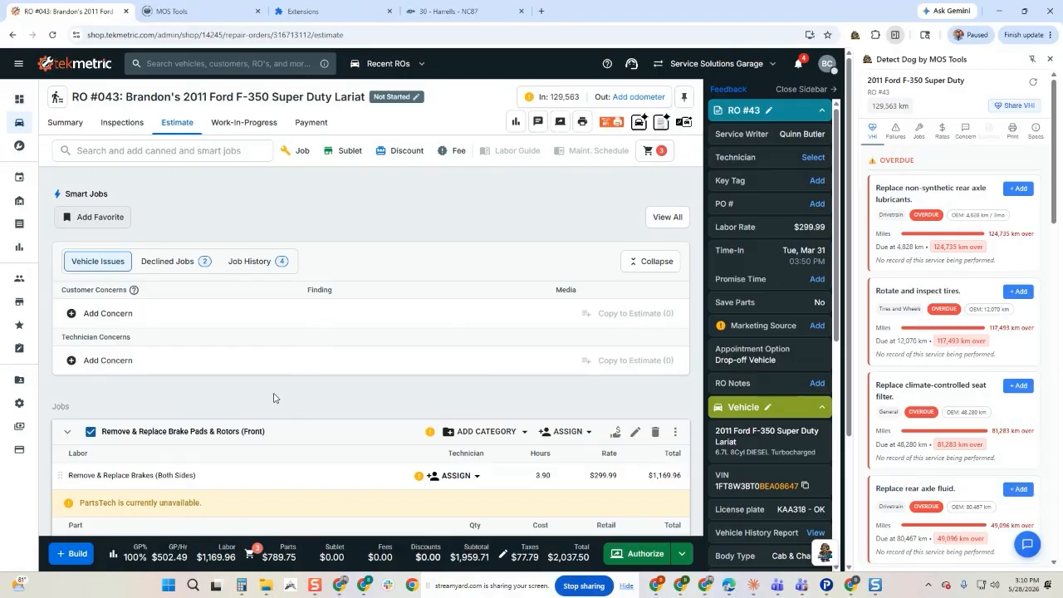
{"action": "scroll", "coordinate": [274, 397], "scroll_direction": "down", "scroll_amount": 2}
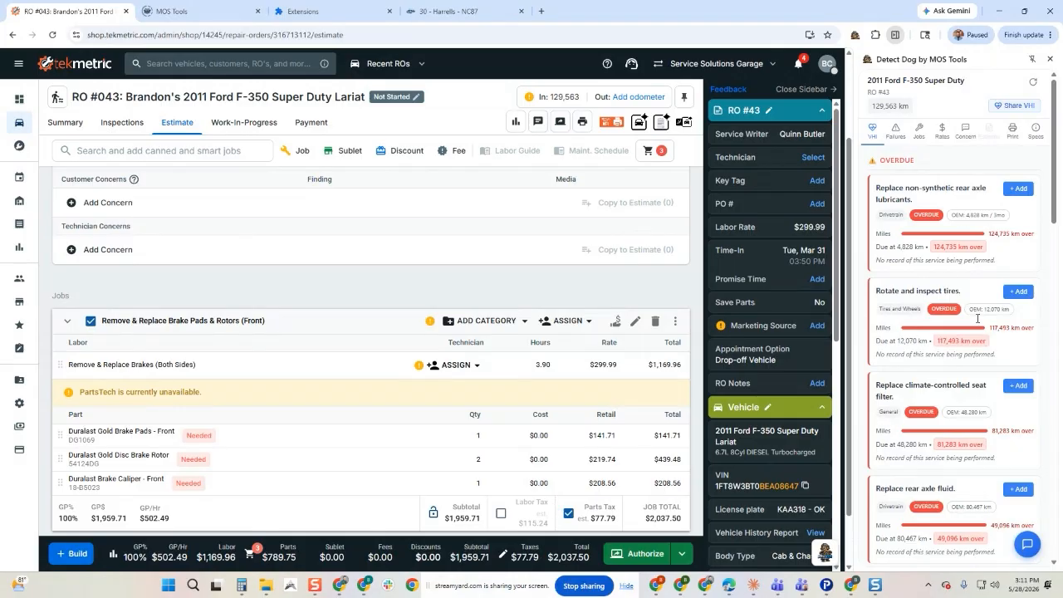
- Review the overdue and upcoming services in the vehicle health list
{"action": "scroll", "coordinate": [986, 407], "scroll_direction": "down", "scroll_amount": 1}
{"action": "scroll", "coordinate": [987, 413], "scroll_direction": "down", "scroll_amount": 5}
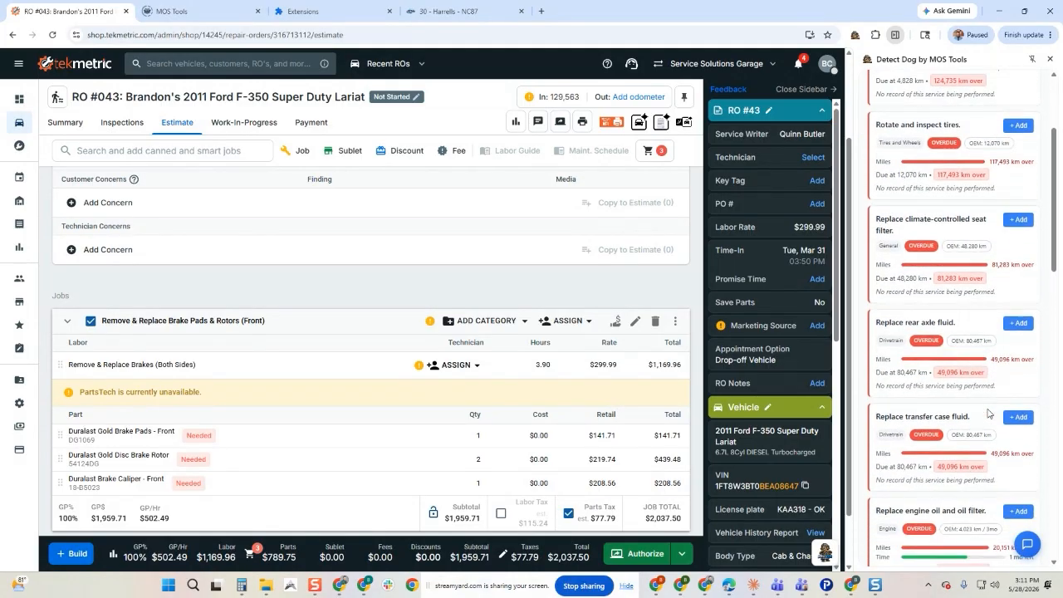
{"action": "scroll", "coordinate": [987, 413], "scroll_direction": "down", "scroll_amount": 6}
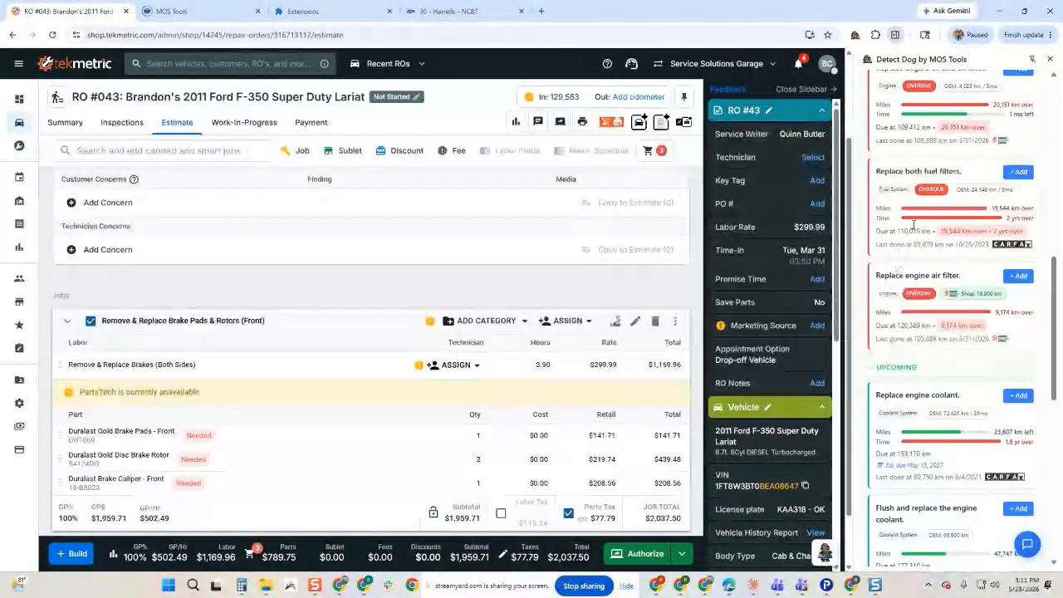
{"action": "scroll", "coordinate": [905, 316], "scroll_direction": "up", "scroll_amount": 10}
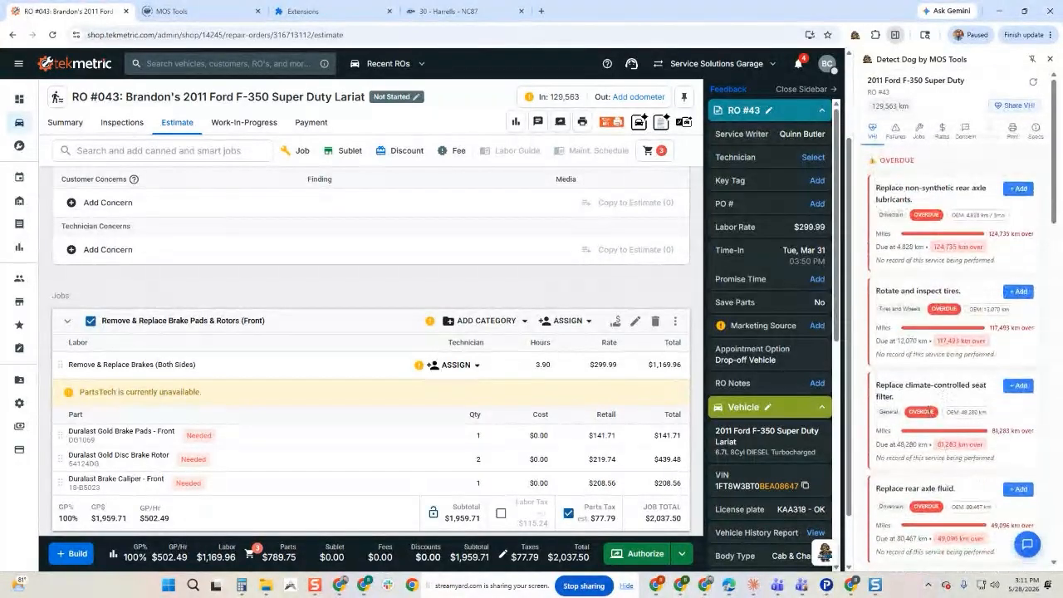
- Examine the AI failure predictions for the vehicle, from the oil change through the transmission fluid change
{"action": "left_click", "coordinate": [896, 135]}
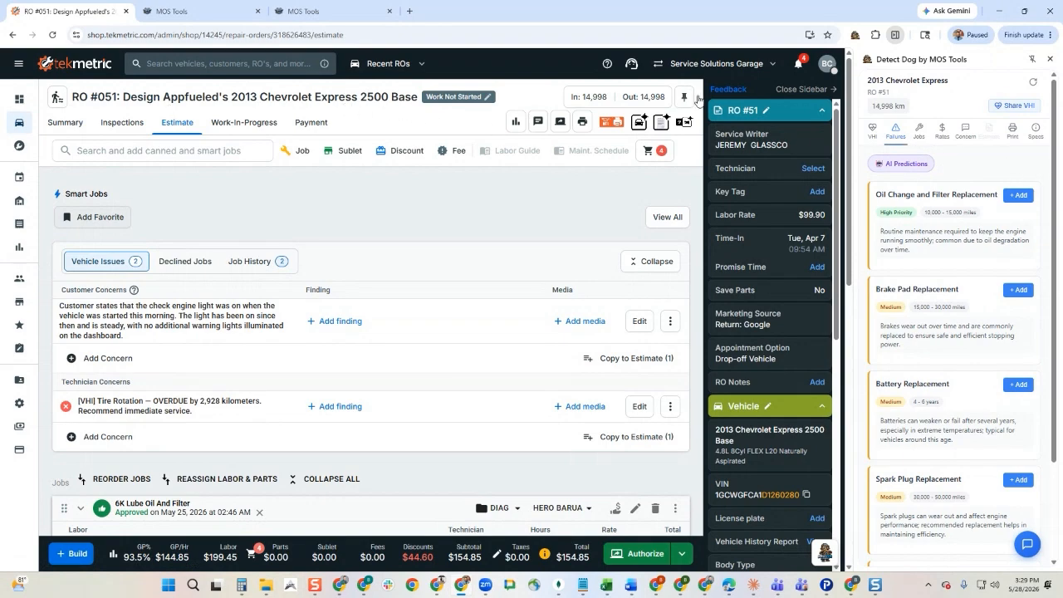
{"action": "scroll", "coordinate": [918, 225], "scroll_direction": "down", "scroll_amount": 1}
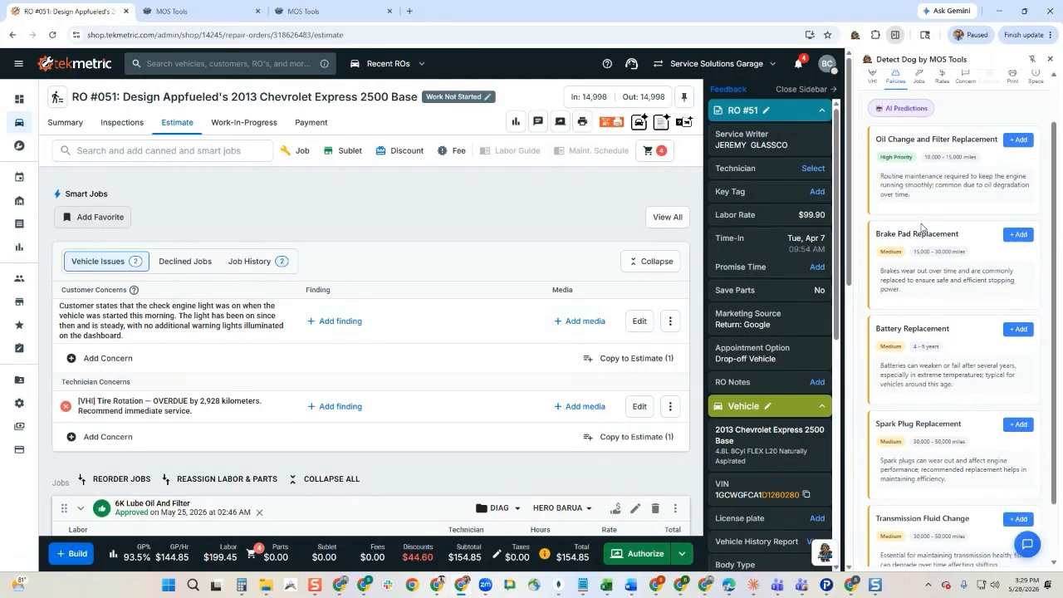
{"action": "scroll", "coordinate": [921, 180], "scroll_direction": "down", "scroll_amount": 1}
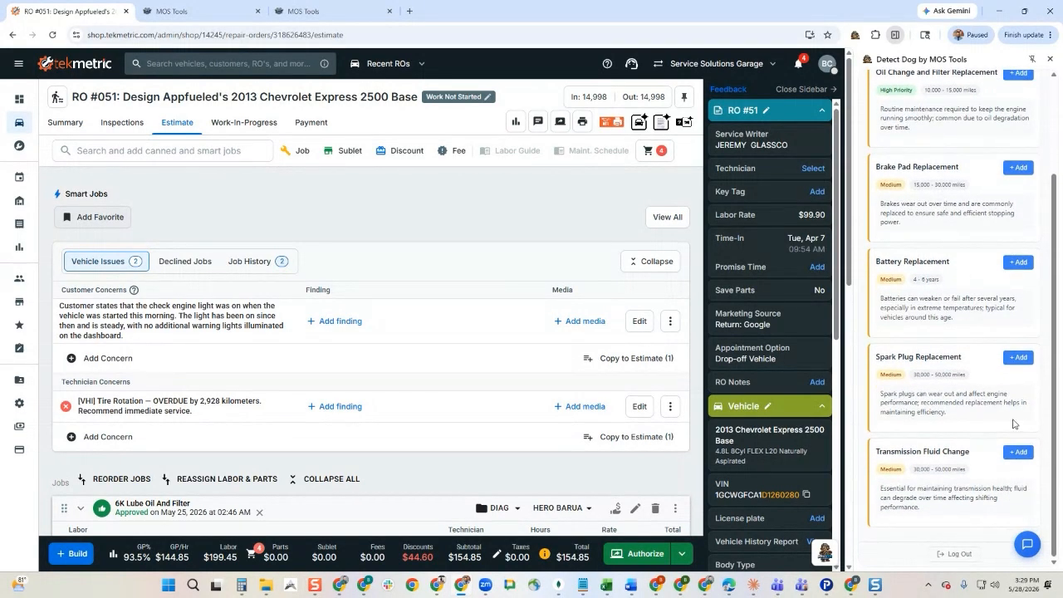
{"action": "scroll", "coordinate": [1033, 422], "scroll_direction": "up", "scroll_amount": 3}
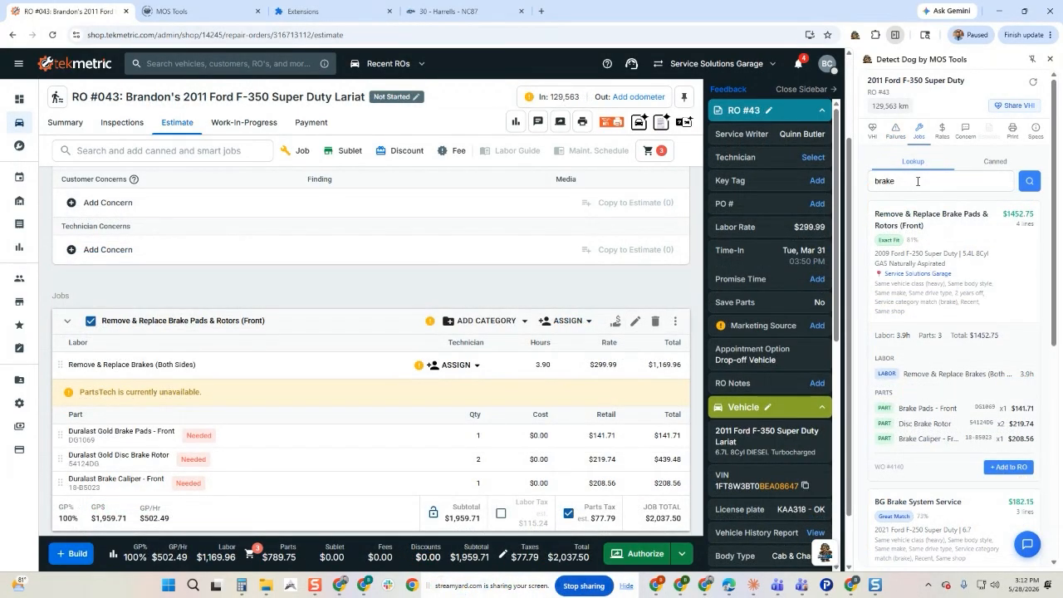
- Switch the job lookup from past jobs to canned jobs
{"action": "left_click", "coordinate": [917, 181]}
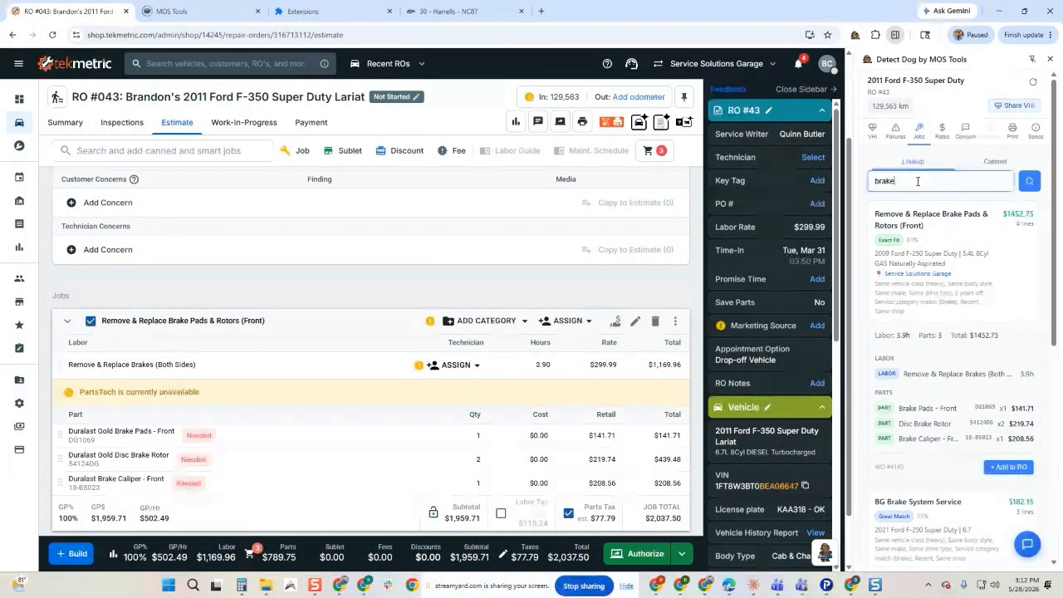
{"action": "left_click", "coordinate": [999, 165]}
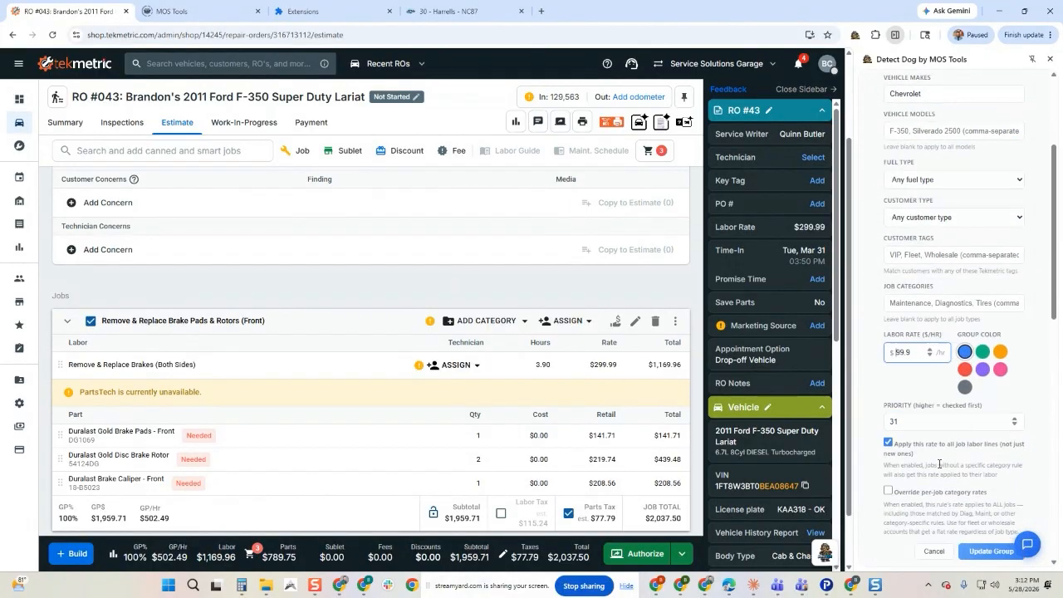
- Save the Chevrolet labor rate group at $99.90 per hour with priority 31, applied to all job labor lines
{"action": "scroll", "coordinate": [939, 464], "scroll_direction": "down", "scroll_amount": 1}
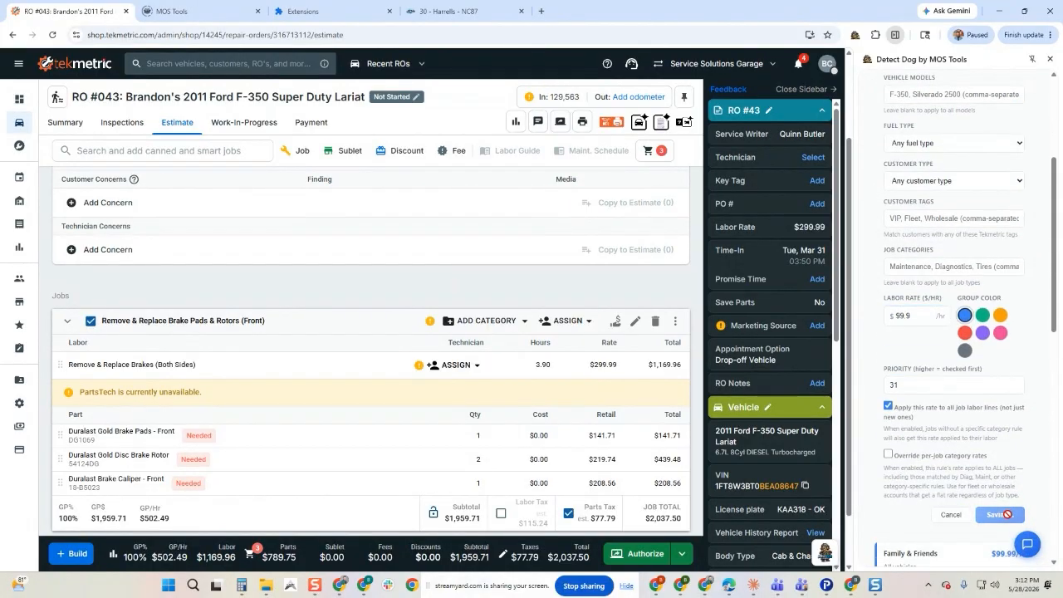
{"action": "left_click", "coordinate": [997, 514]}
{"action": "scroll", "coordinate": [937, 278], "scroll_direction": "down", "scroll_amount": 3}
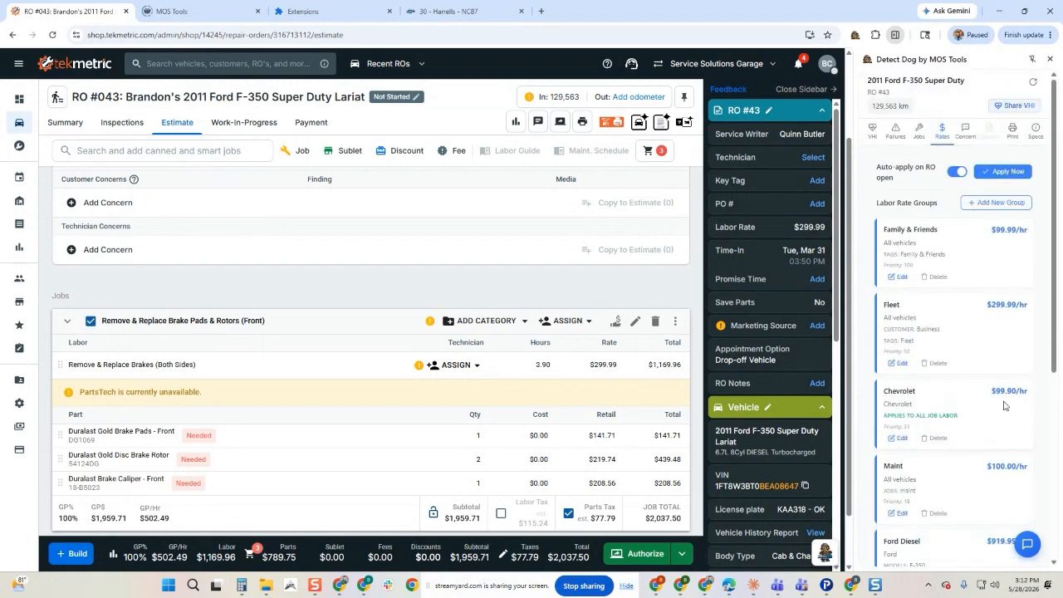
- Open repair order #51 for the 2013 Chevrolet Express 2500 from the job board and check its labor rate
{"action": "left_click", "coordinate": [11, 122]}
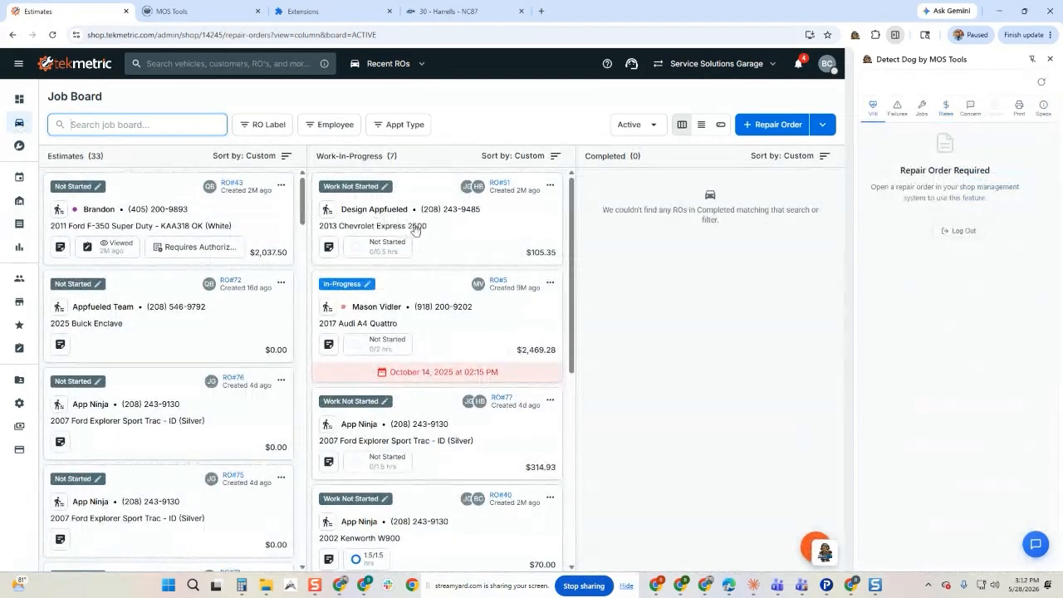
{"action": "left_click", "coordinate": [455, 234]}
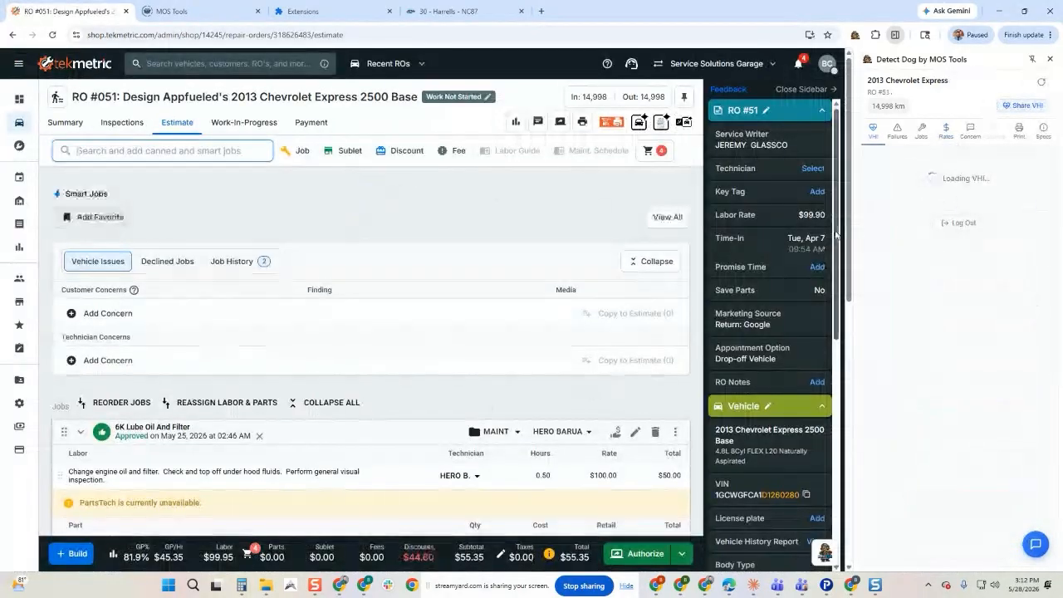
{"action": "left_click_drag", "start_coordinate": [794, 218], "coordinate": [827, 221]}
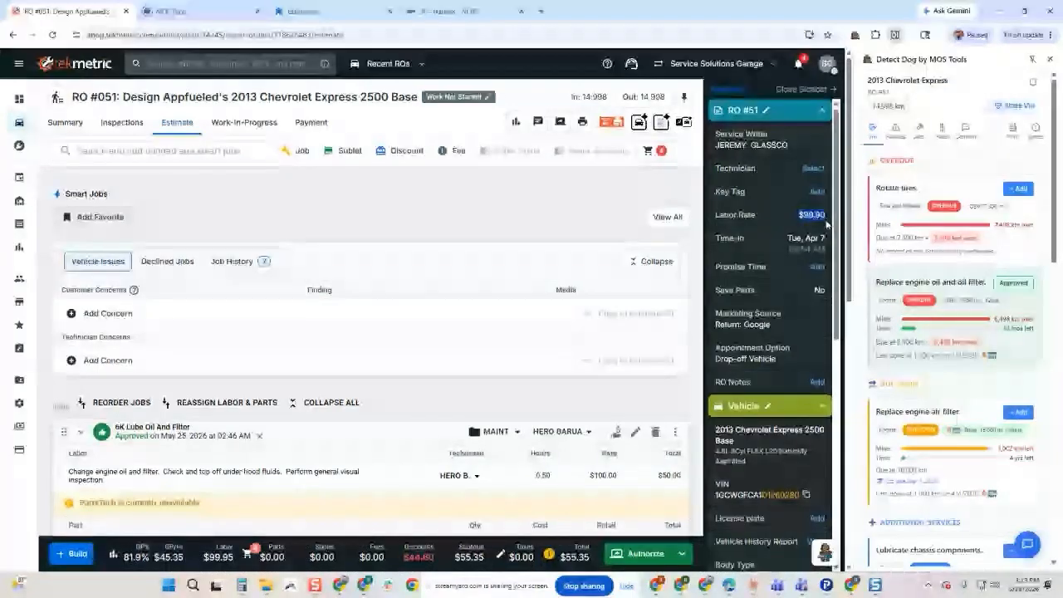
- Change the approved 6K Lube Oil And Filter job's category to diag - diagnostics and check the jobs' labor rates
{"action": "scroll", "coordinate": [506, 332], "scroll_direction": "down", "scroll_amount": 2}
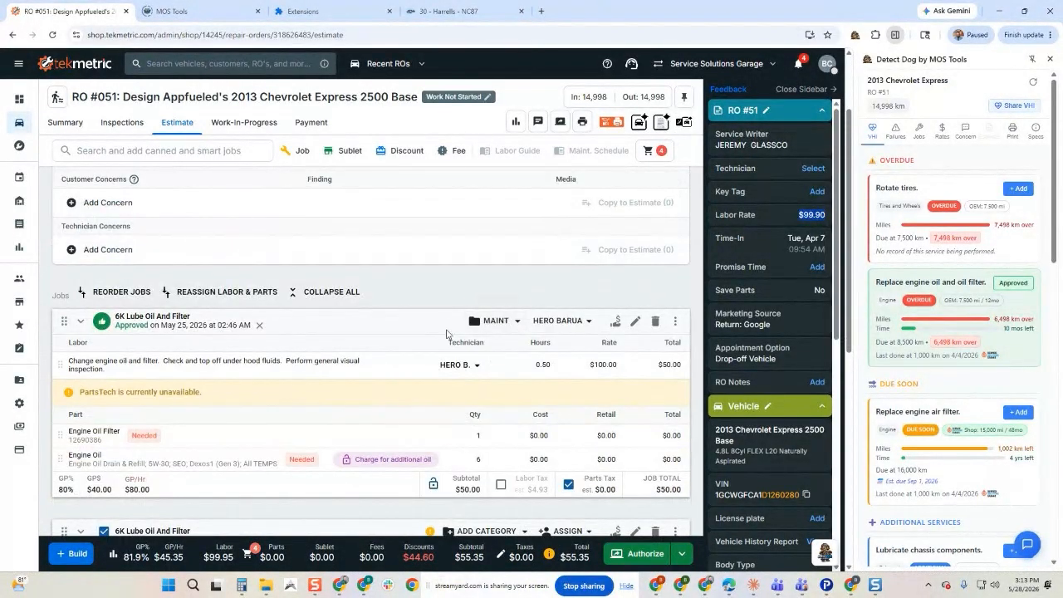
{"action": "left_click", "coordinate": [515, 324]}
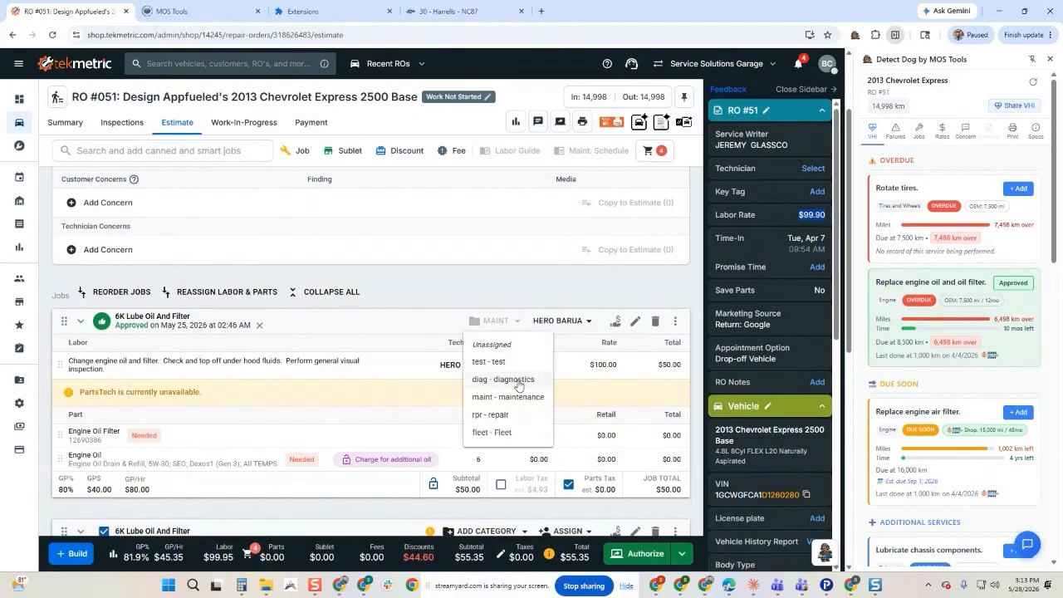
{"action": "left_click", "coordinate": [503, 379]}
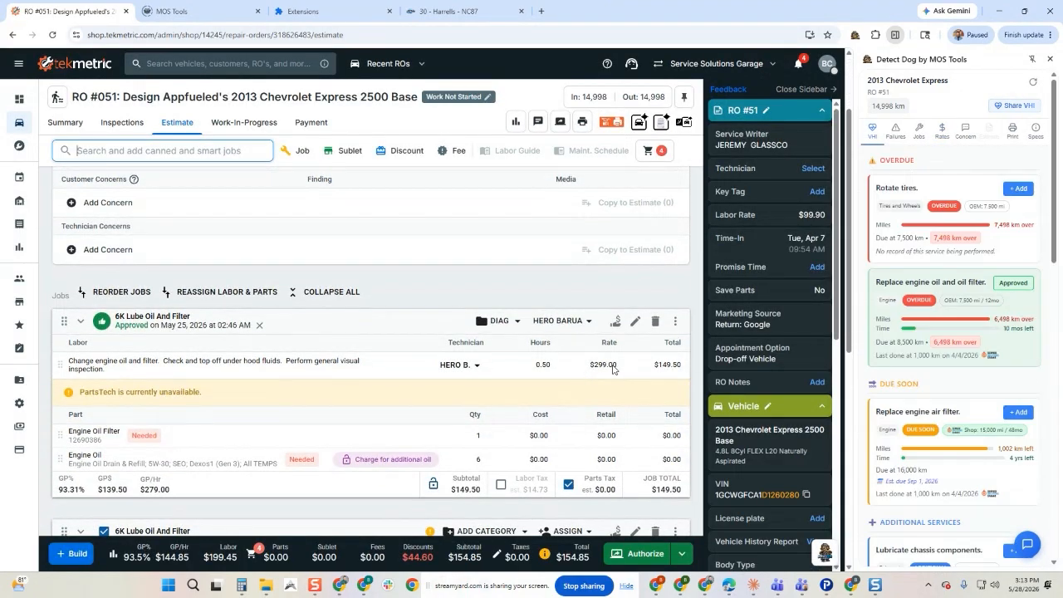
{"action": "scroll", "coordinate": [532, 369], "scroll_direction": "down", "scroll_amount": 2}
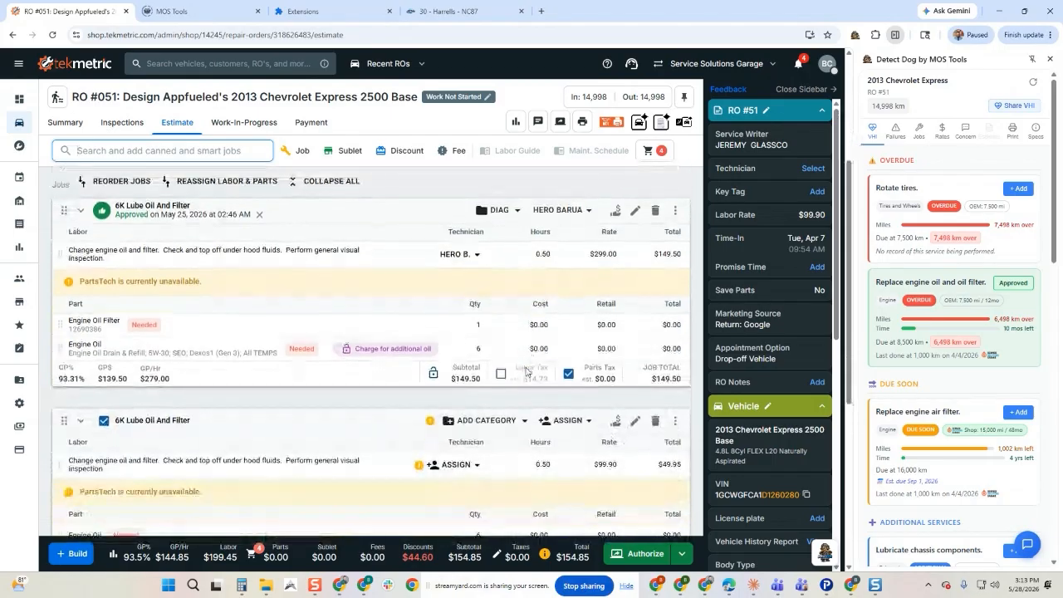
{"action": "scroll", "coordinate": [526, 371], "scroll_direction": "up", "scroll_amount": 3}
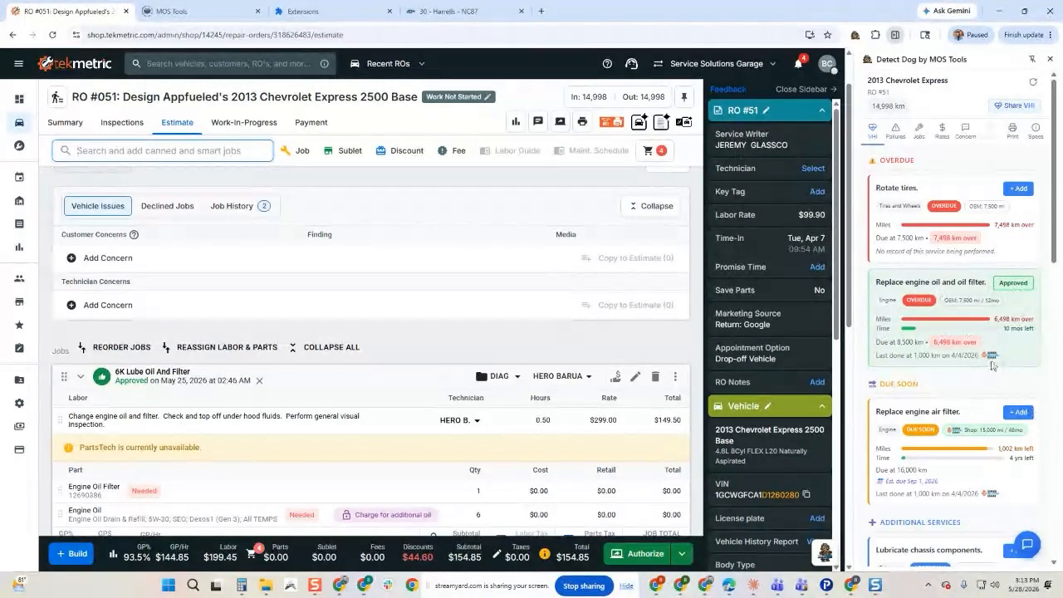
- Enter "check engine light" as the customer concern for AI-generated follow-up questions
{"action": "scroll", "coordinate": [982, 392], "scroll_direction": "down", "scroll_amount": 3}
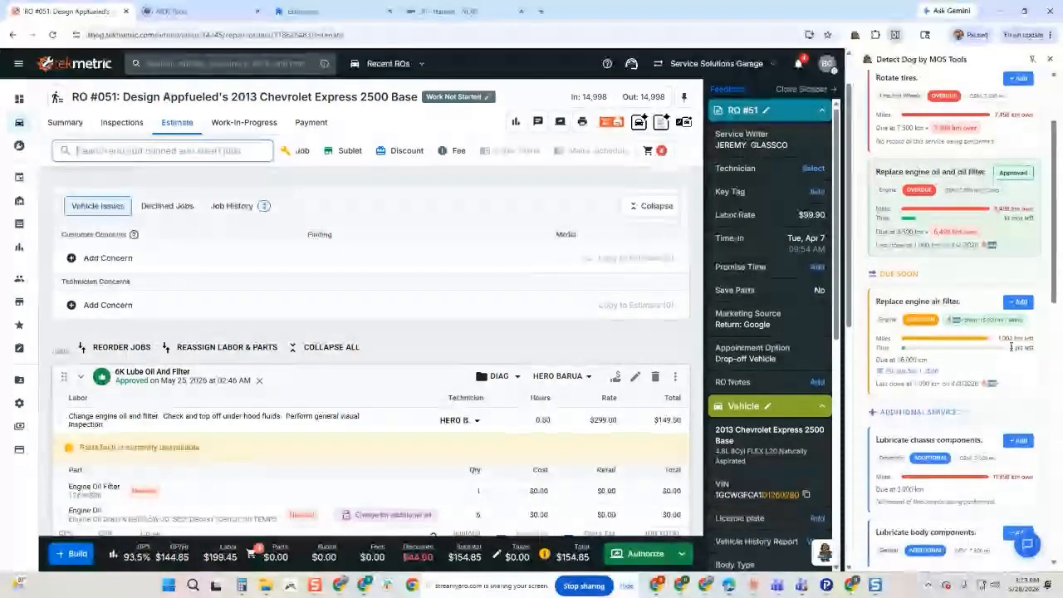
{"action": "scroll", "coordinate": [1011, 347], "scroll_direction": "up", "scroll_amount": 3}
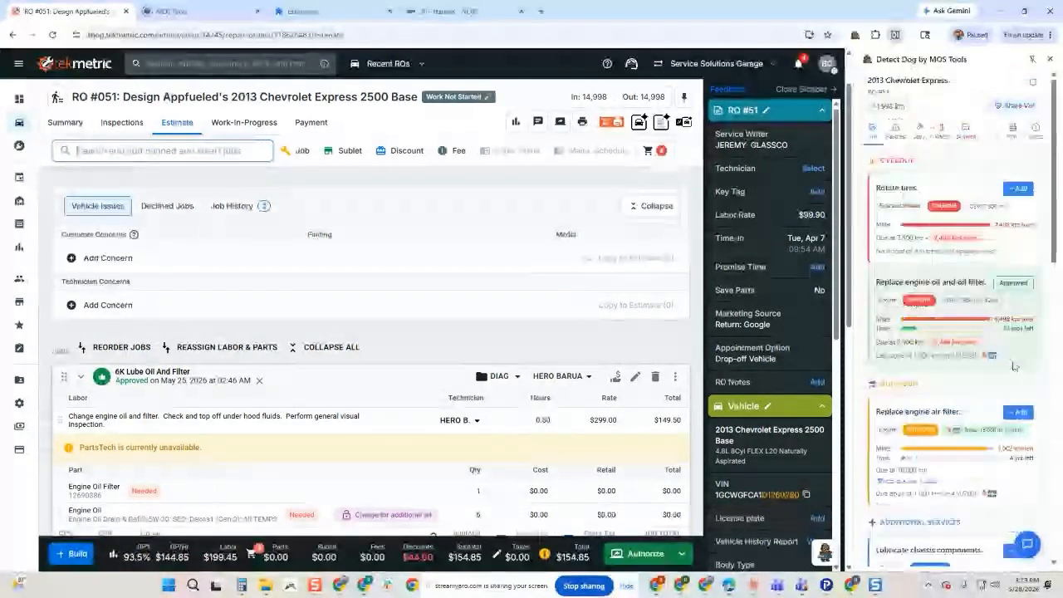
{"action": "left_click", "coordinate": [963, 136]}
{"action": "left_click", "coordinate": [909, 230]}
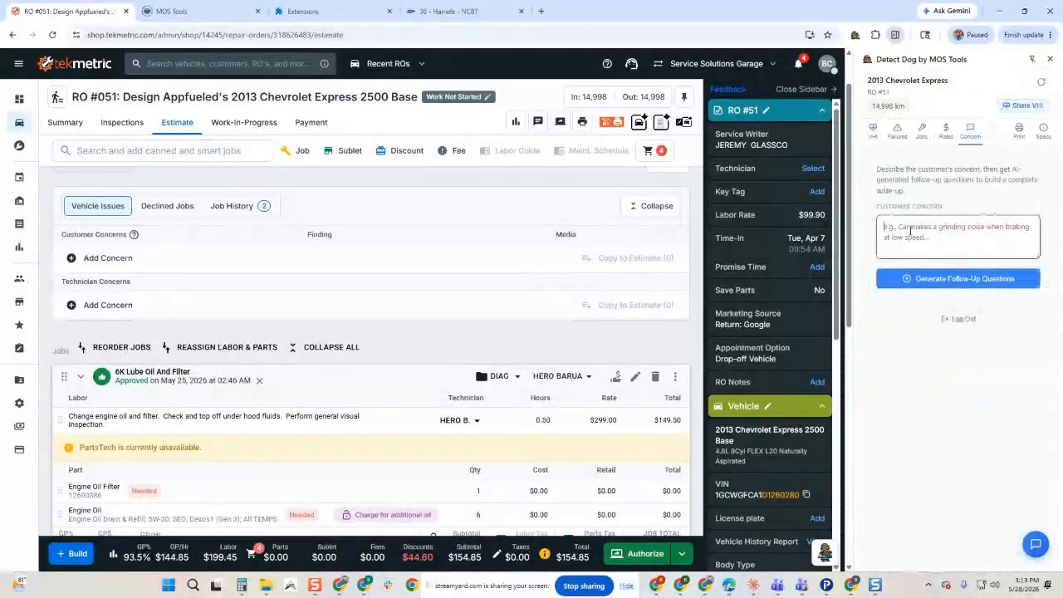
{"action": "type", "text": "ch"}
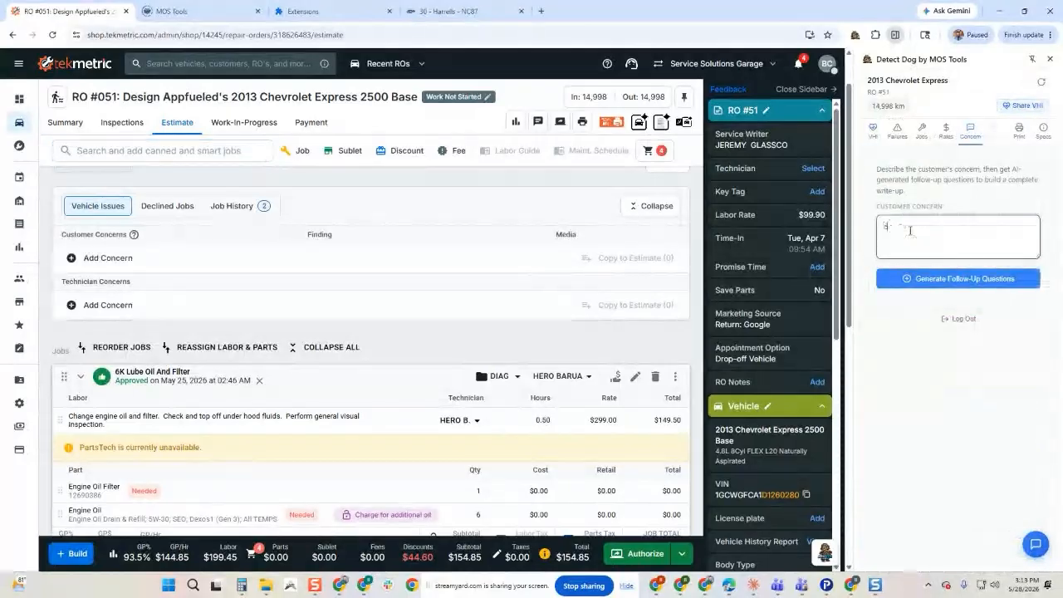
{"action": "type", "text": "eck engine light"}
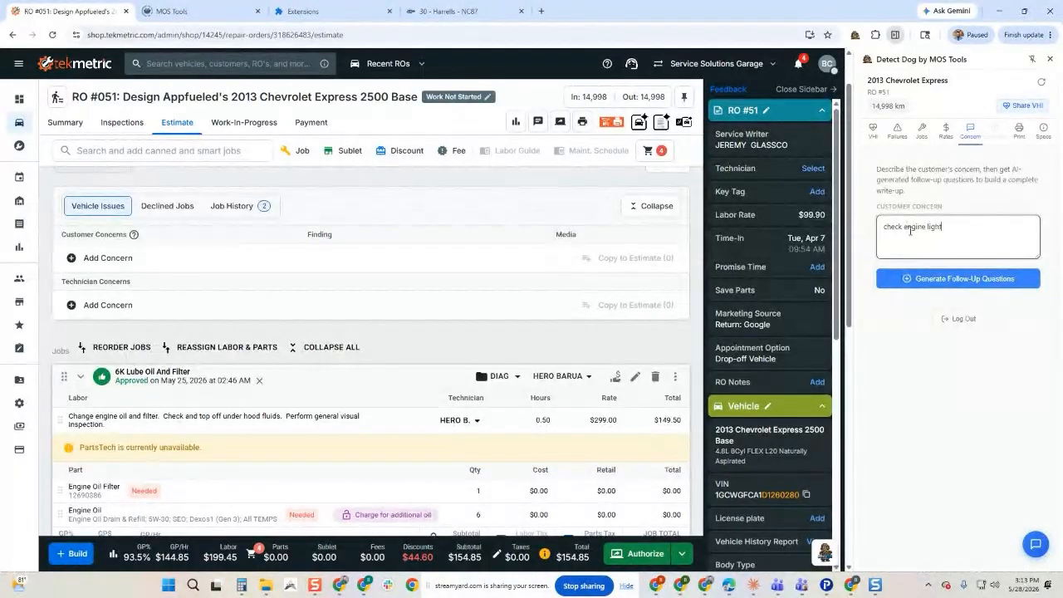
- Generate follow-up questions for the concern and answer the first with "was on when i started the car this morning"
{"action": "key", "text": "Tab"}
{"action": "key", "text": "Return"}
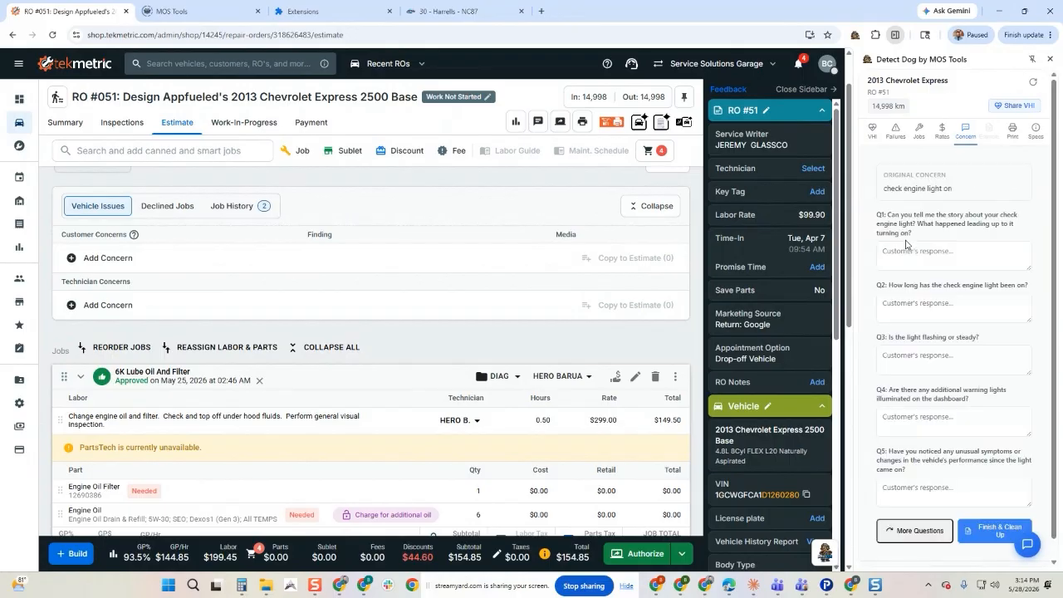
{"action": "left_click", "coordinate": [902, 256]}
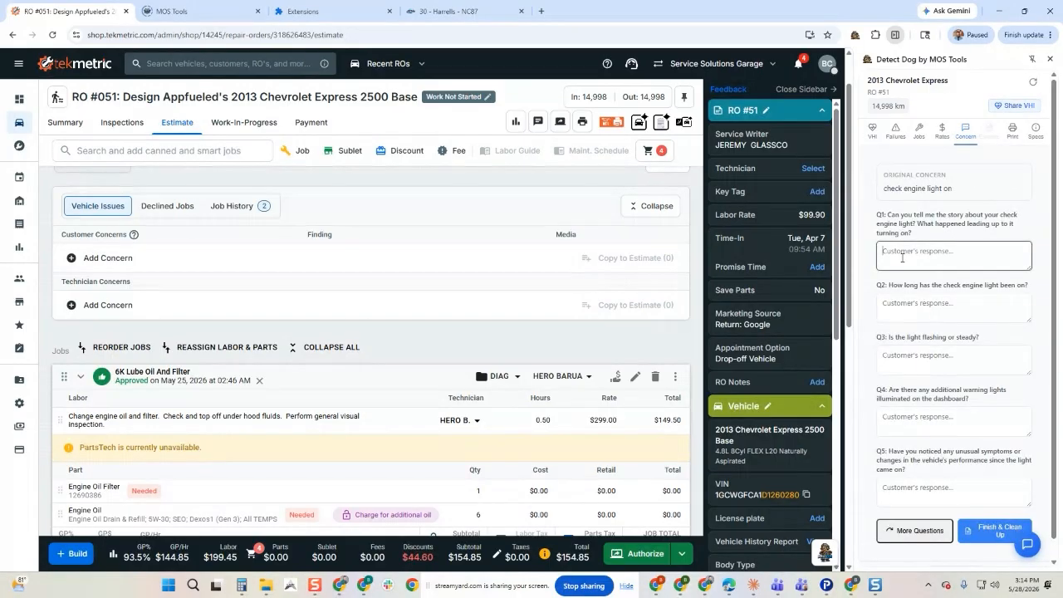
{"action": "type", "text": "was on wh"}
{"action": "type", "text": "ng"}
{"action": "key", "text": "Tab"}
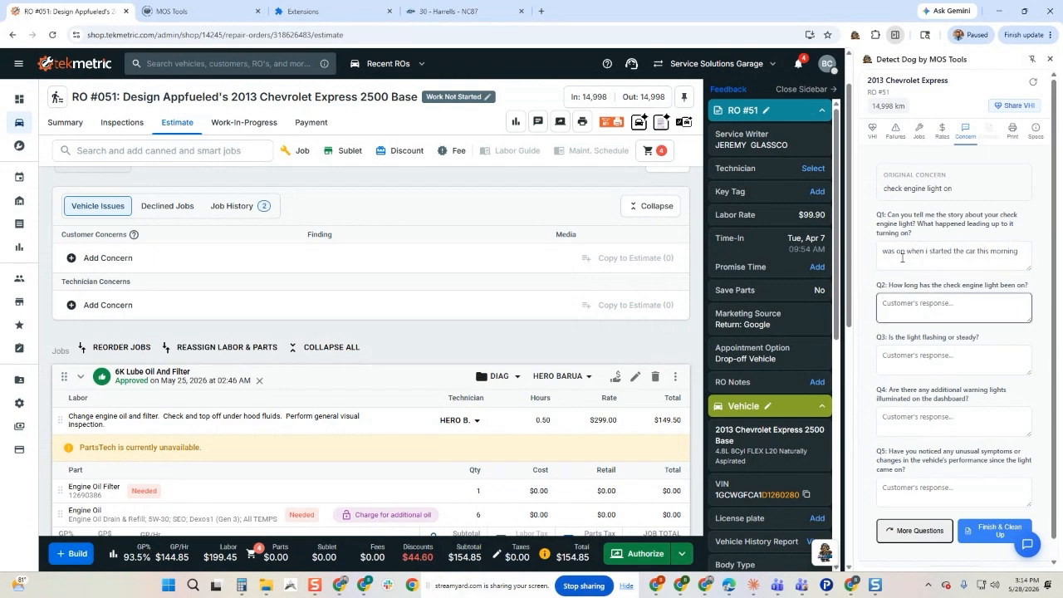
- Answer "today" for how long the light has been on, "steady" for flashing or steady, and "no" for additional warning lights
{"action": "type", "text": "today"}
{"action": "key", "text": "Tab"}
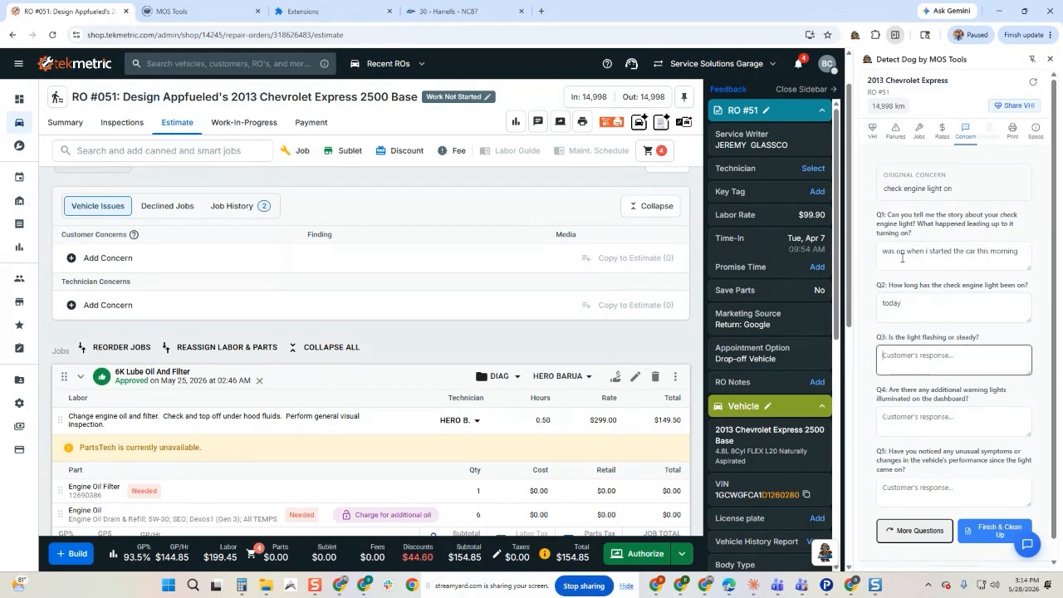
{"action": "type", "text": "steady"}
{"action": "key", "text": "Tab"}
{"action": "type", "text": "no"}
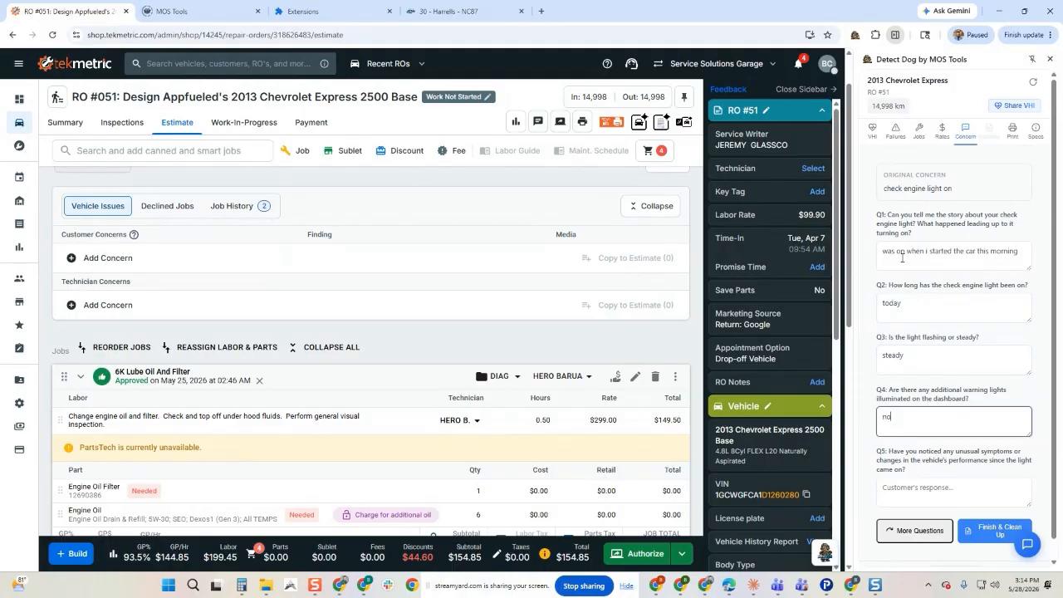
{"action": "key", "text": "Tab"}
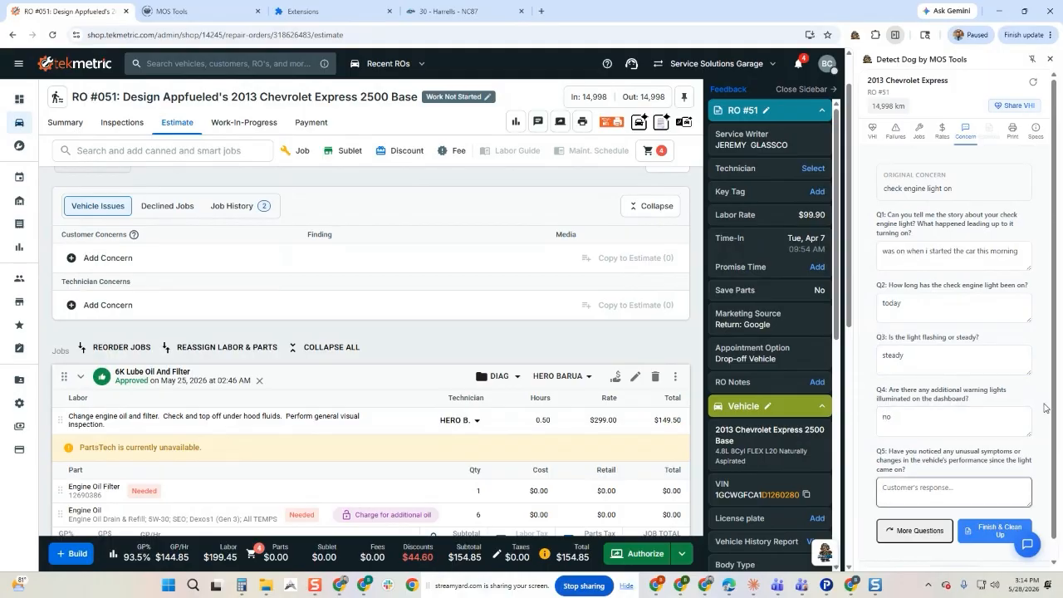
- Send the cleaned-up customer concern write-up to the repair order and add the overdue Tire Rotation technician concern from VHI
{"action": "left_click", "coordinate": [972, 538]}
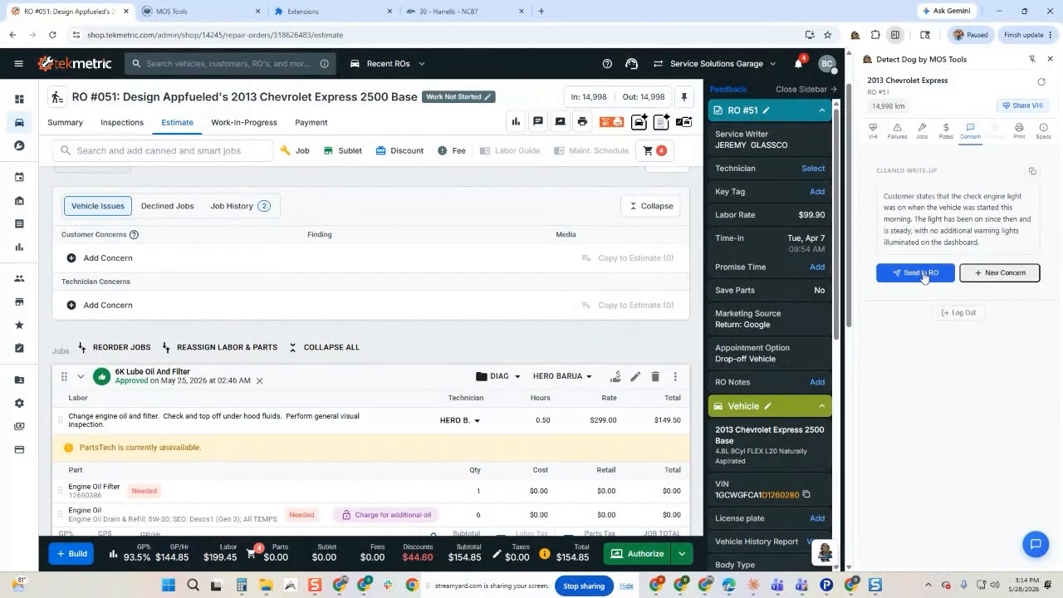
{"action": "left_click", "coordinate": [924, 274]}
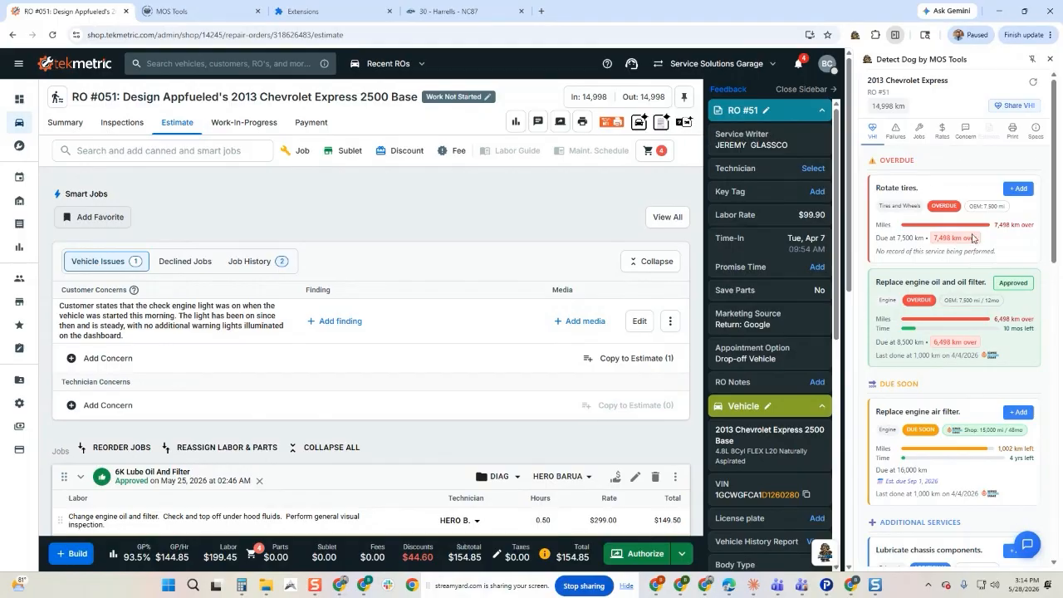
{"action": "left_click", "coordinate": [684, 123]}
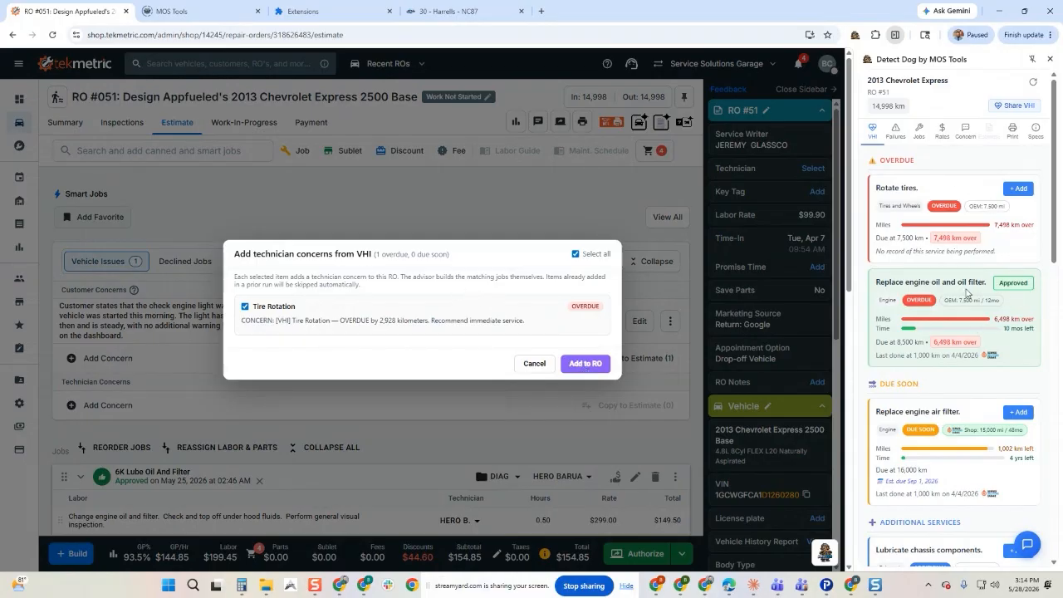
{"action": "left_click", "coordinate": [592, 364]}
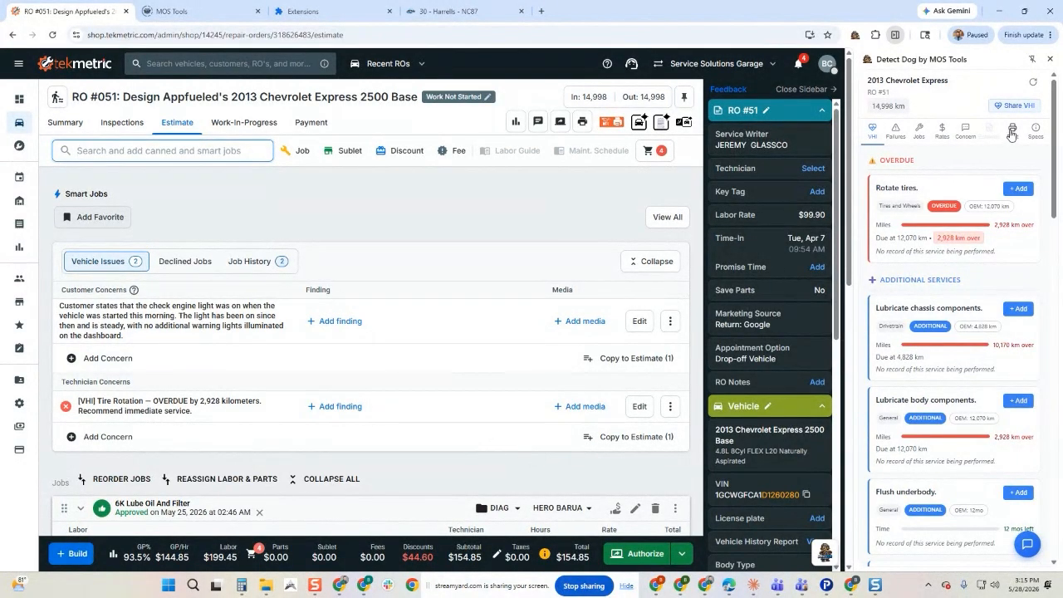
- Preview the service keytag for the Brother QL-820NWB printer in an enlarged print window and cancel the printing
{"action": "left_click", "coordinate": [1013, 131]}
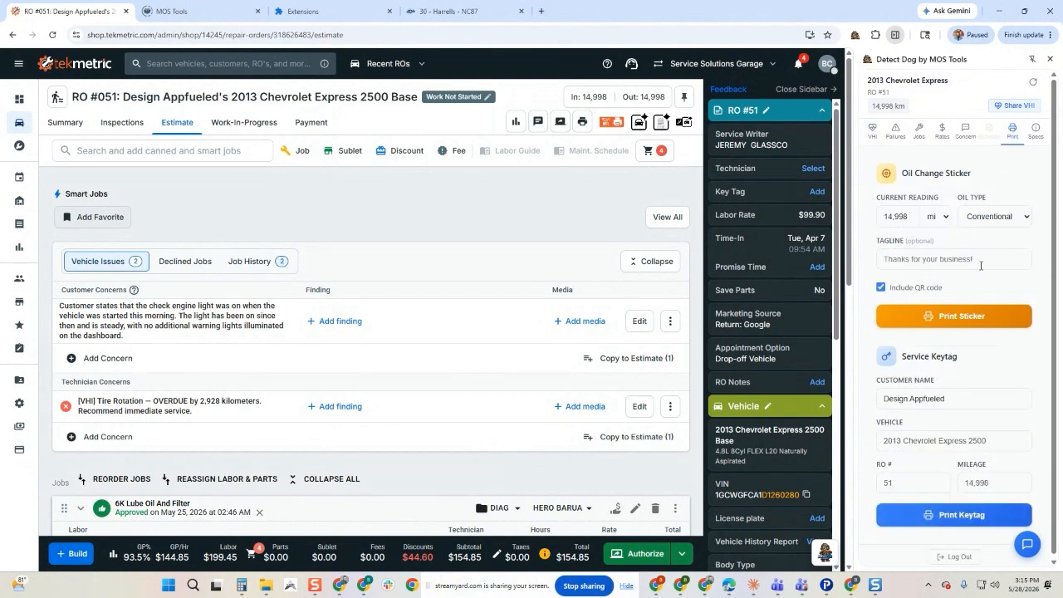
{"action": "left_click", "coordinate": [926, 258]}
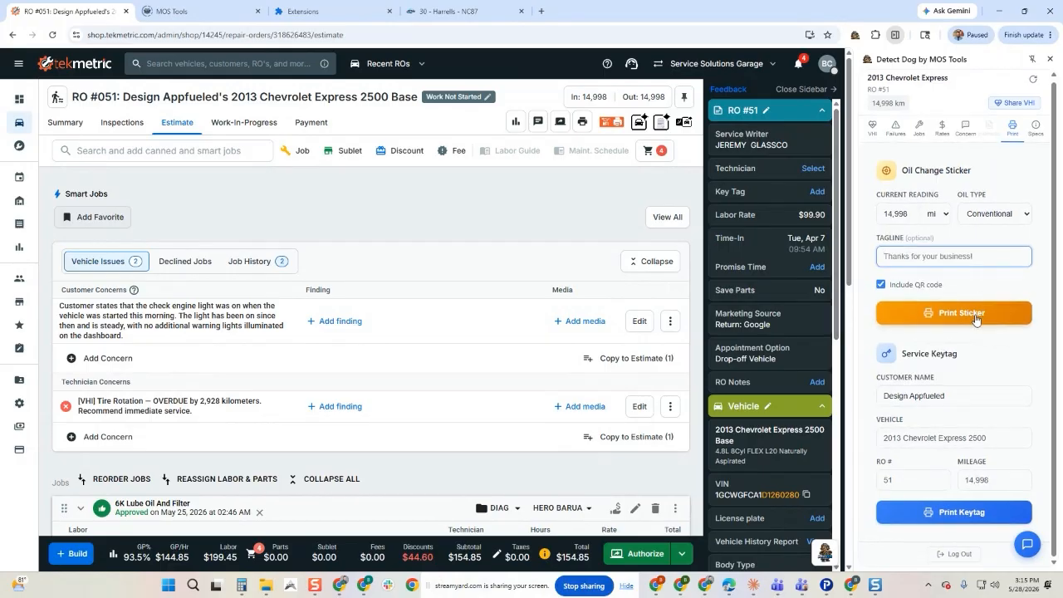
{"action": "left_click", "coordinate": [945, 516]}
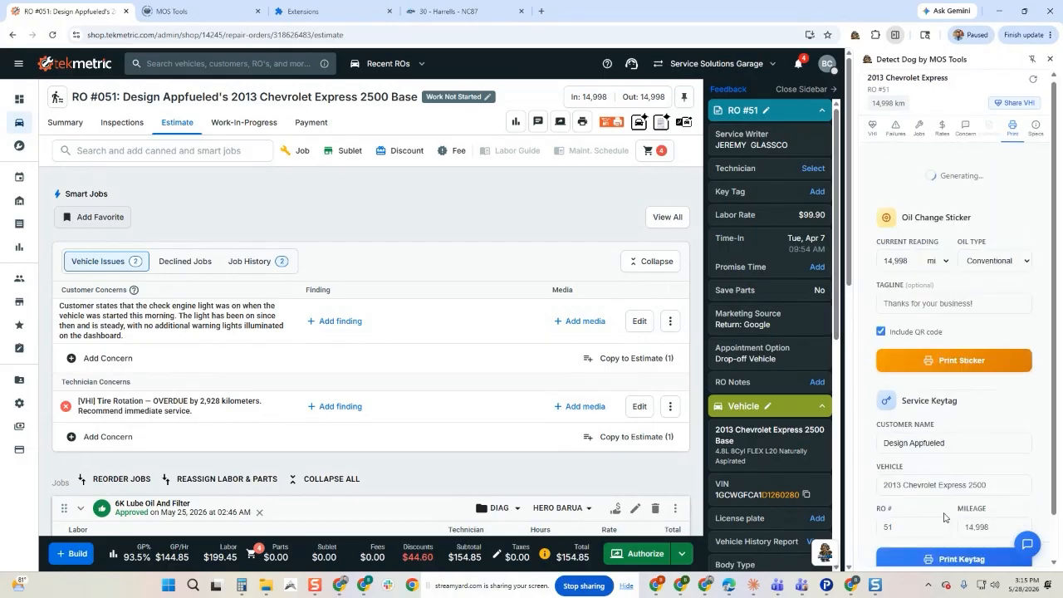
{"action": "left_click", "coordinate": [252, 68]}
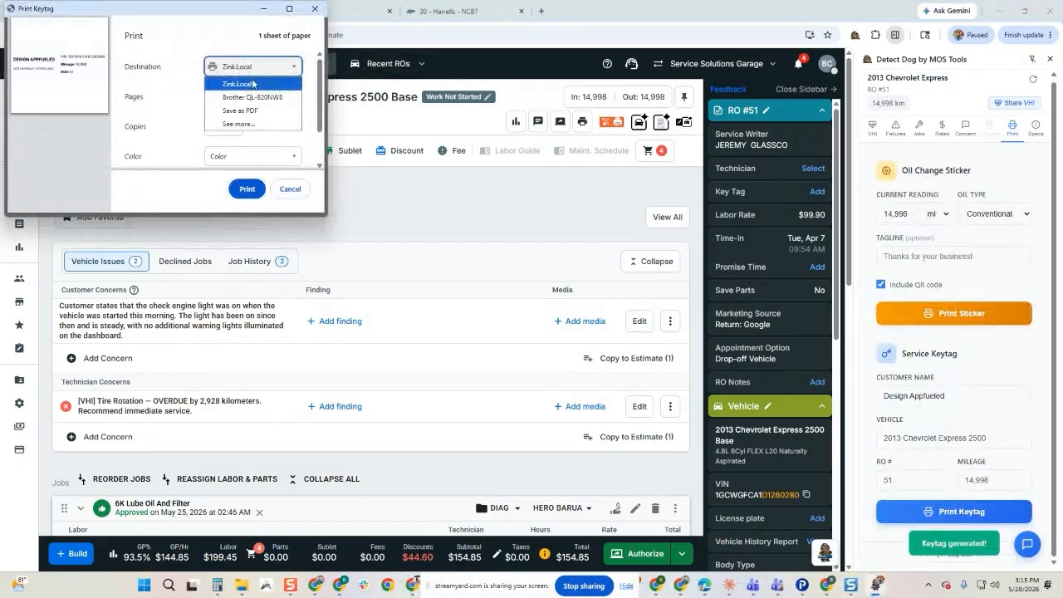
{"action": "left_click", "coordinate": [253, 97]}
{"action": "left_click_drag", "start_coordinate": [325, 214], "coordinate": [695, 404]}
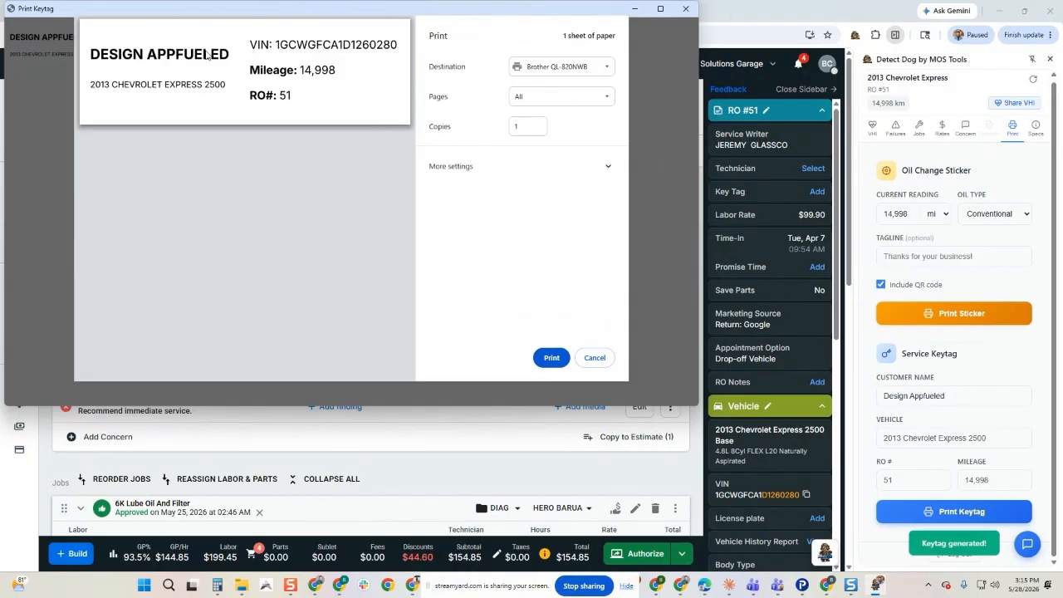
{"action": "left_click", "coordinate": [603, 361]}
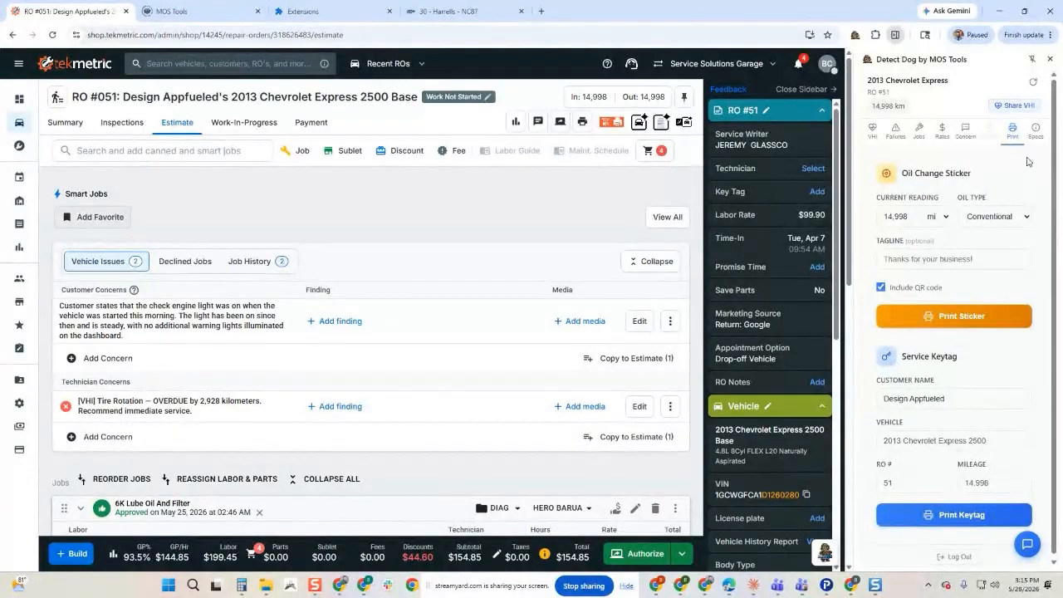
- Examine the 2013 Chevrolet Express specs, including transmission, tires, brakes, dimensions, weights and capacities, seating and general details
{"action": "left_click", "coordinate": [1036, 129]}
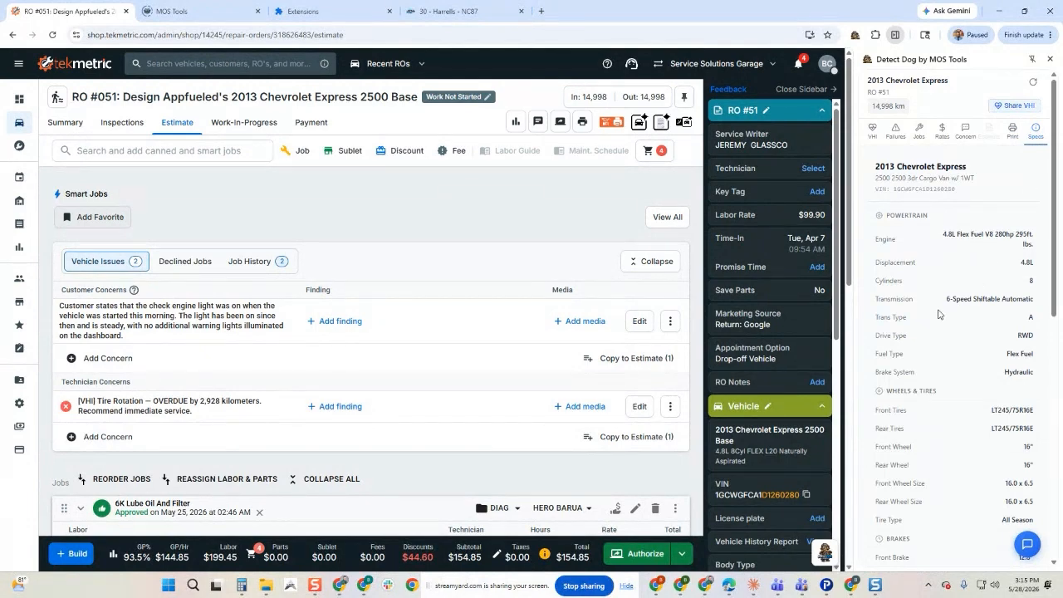
{"action": "left_click_drag", "start_coordinate": [945, 300], "coordinate": [1026, 303]}
{"action": "scroll", "coordinate": [964, 299], "scroll_direction": "down", "scroll_amount": 2}
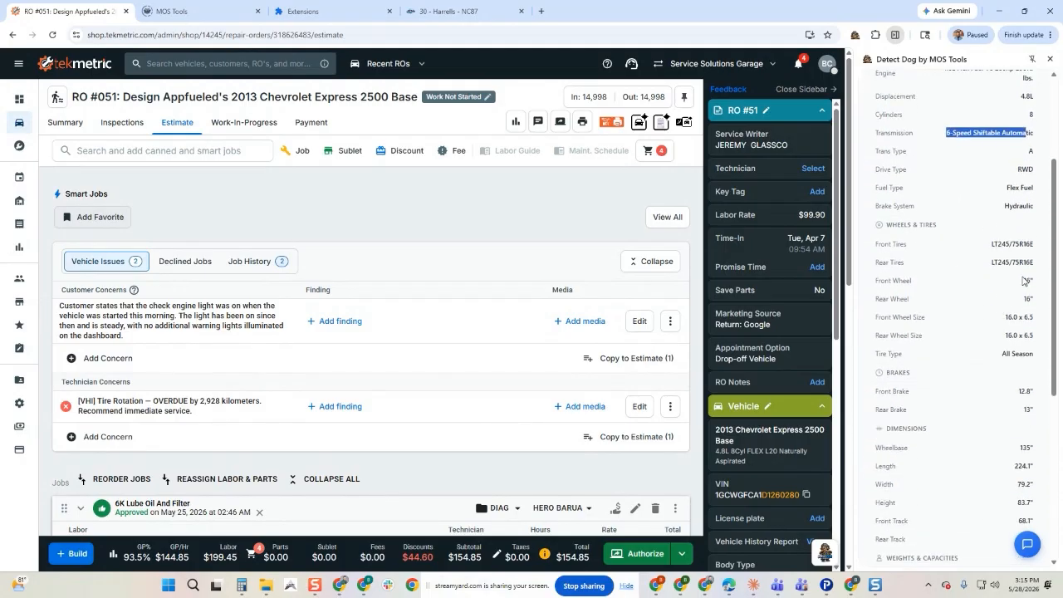
{"action": "left_click_drag", "start_coordinate": [1015, 392], "coordinate": [1040, 410]}
{"action": "left_click", "coordinate": [1007, 417]}
{"action": "scroll", "coordinate": [967, 400], "scroll_direction": "down", "scroll_amount": 2}
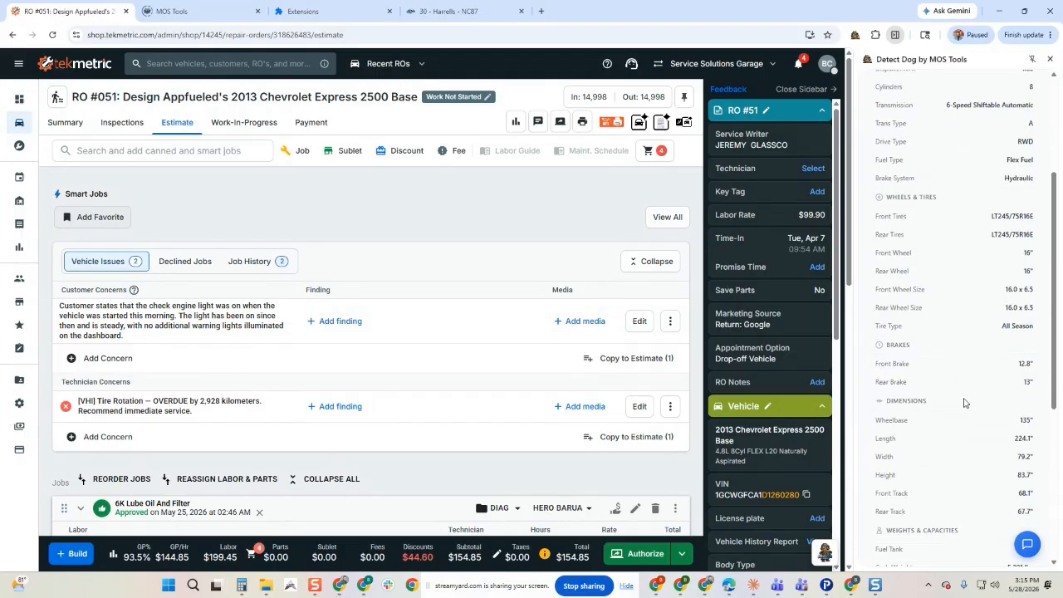
{"action": "left_click_drag", "start_coordinate": [1021, 337], "coordinate": [1037, 348]}
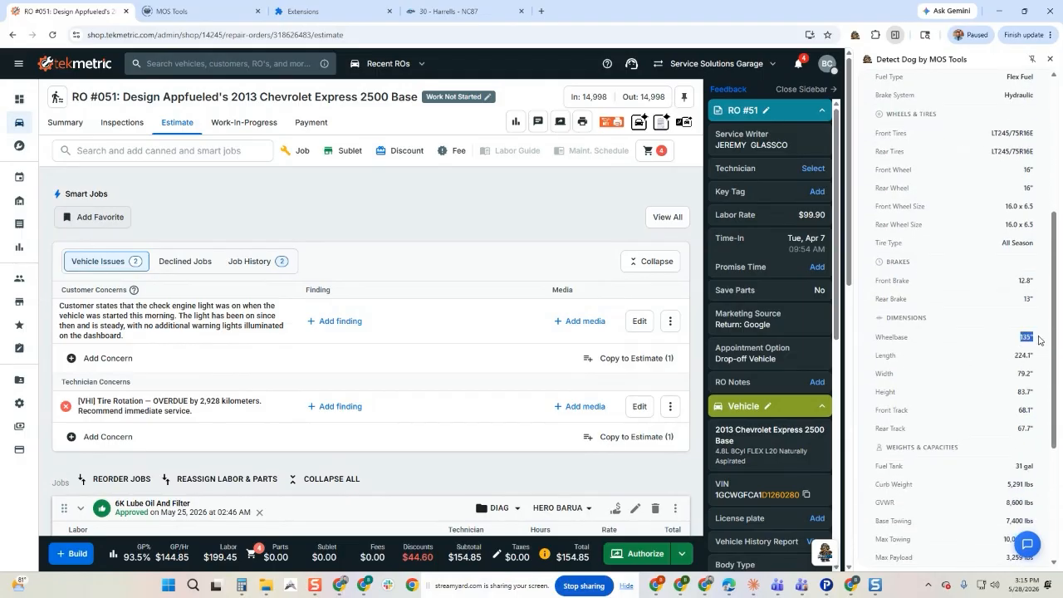
{"action": "left_click", "coordinate": [1029, 341]}
{"action": "scroll", "coordinate": [924, 334], "scroll_direction": "down", "scroll_amount": 1}
{"action": "scroll", "coordinate": [924, 334], "scroll_direction": "down", "scroll_amount": 3}
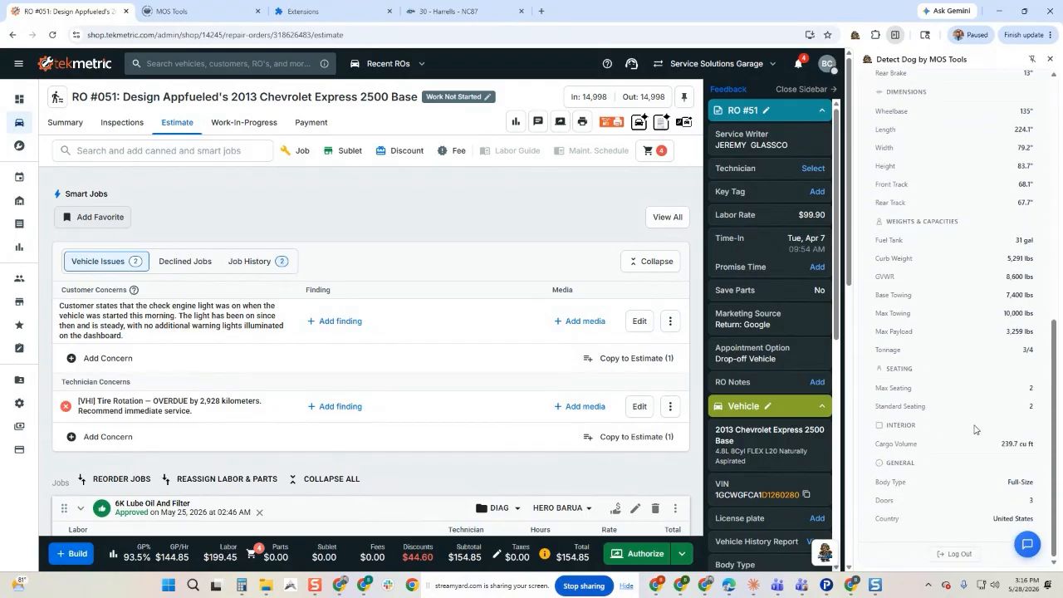
{"action": "scroll", "coordinate": [975, 429], "scroll_direction": "up", "scroll_amount": 10}
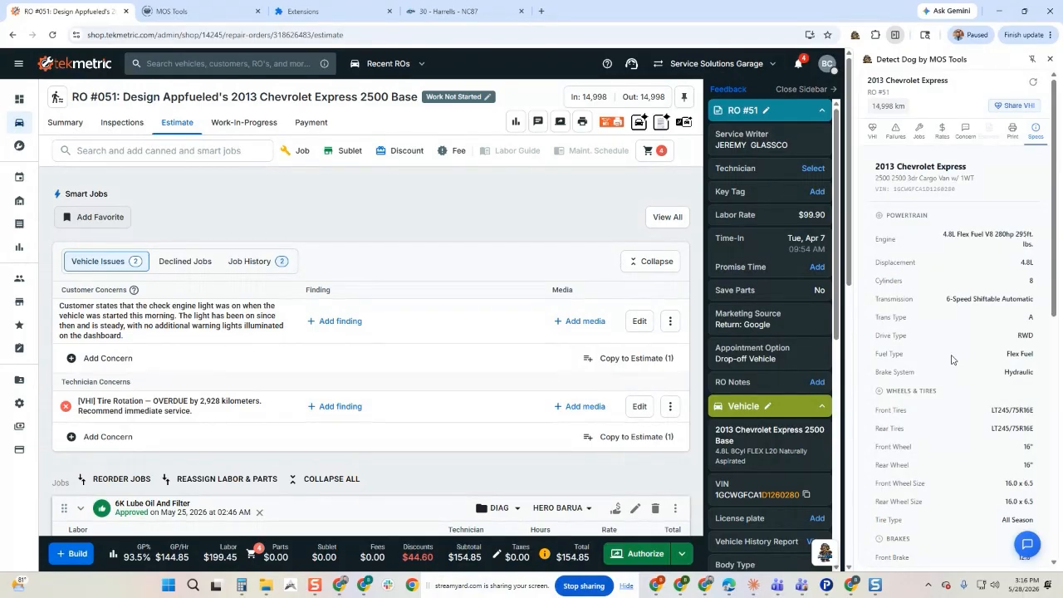
- Copy the share link for the vehicle's health report and open it in a new browser tab
{"action": "left_click", "coordinate": [1007, 106]}
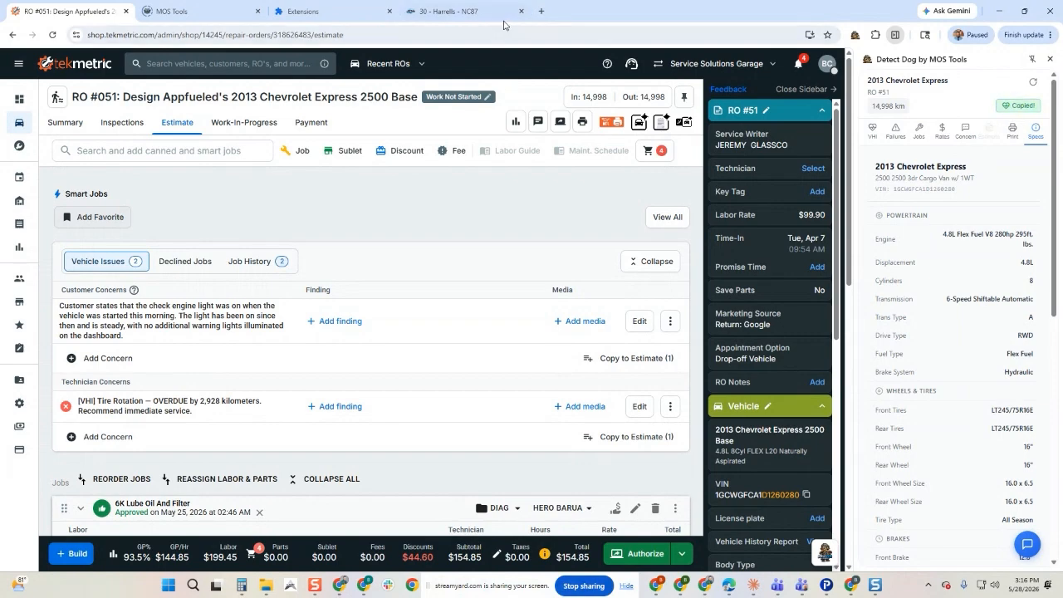
{"action": "left_click", "coordinate": [541, 11]}
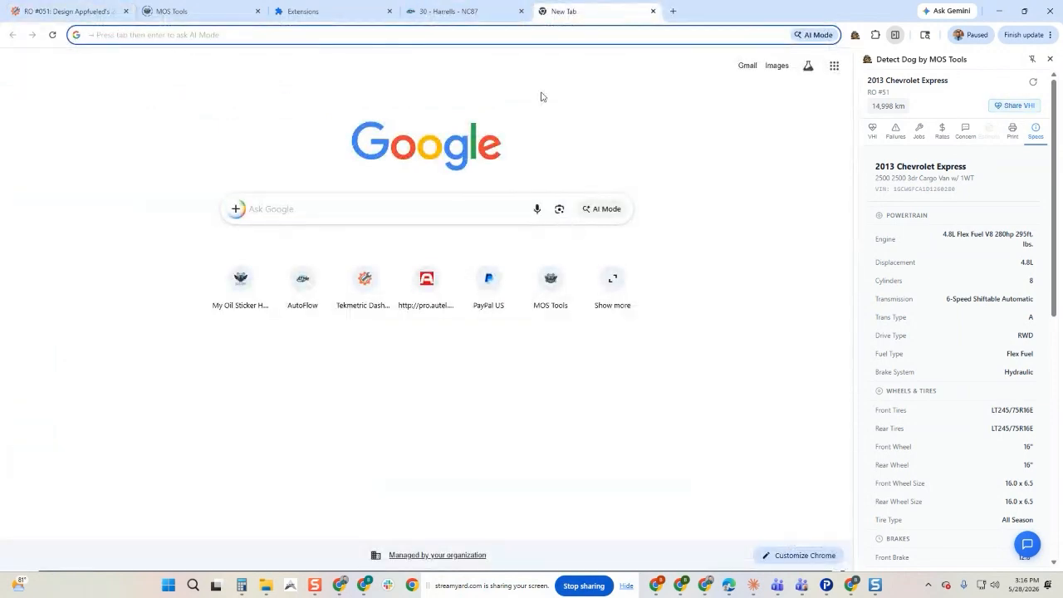
{"action": "key", "text": "ctrl+v"}
{"action": "key", "text": "Return"}
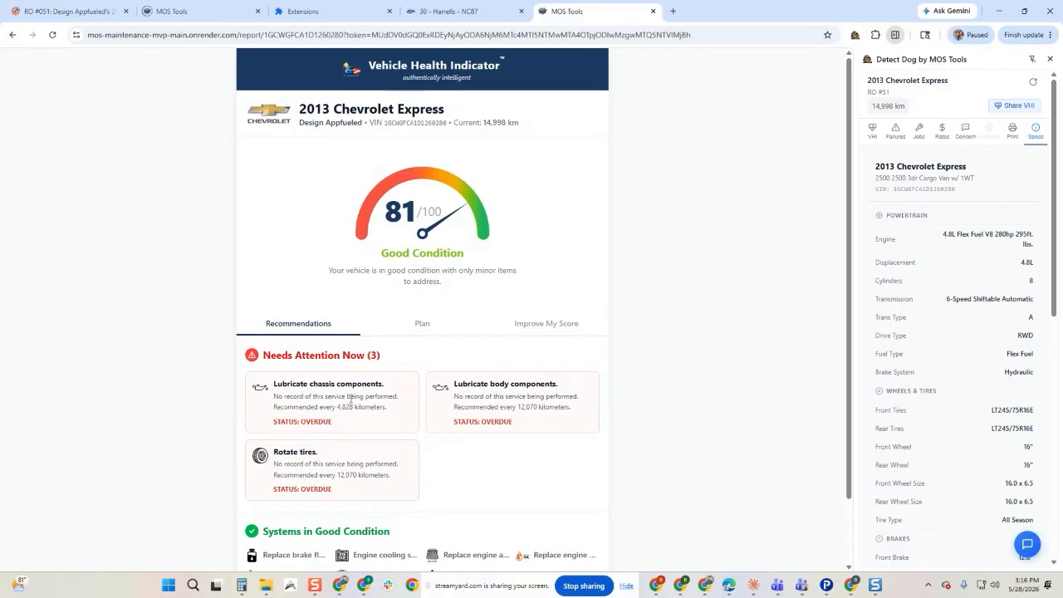
- Review the health report's recommendations and service plan, and project the score improvement from repairing Rotate tires and Lubricate body components
{"action": "scroll", "coordinate": [407, 373], "scroll_direction": "down", "scroll_amount": 2}
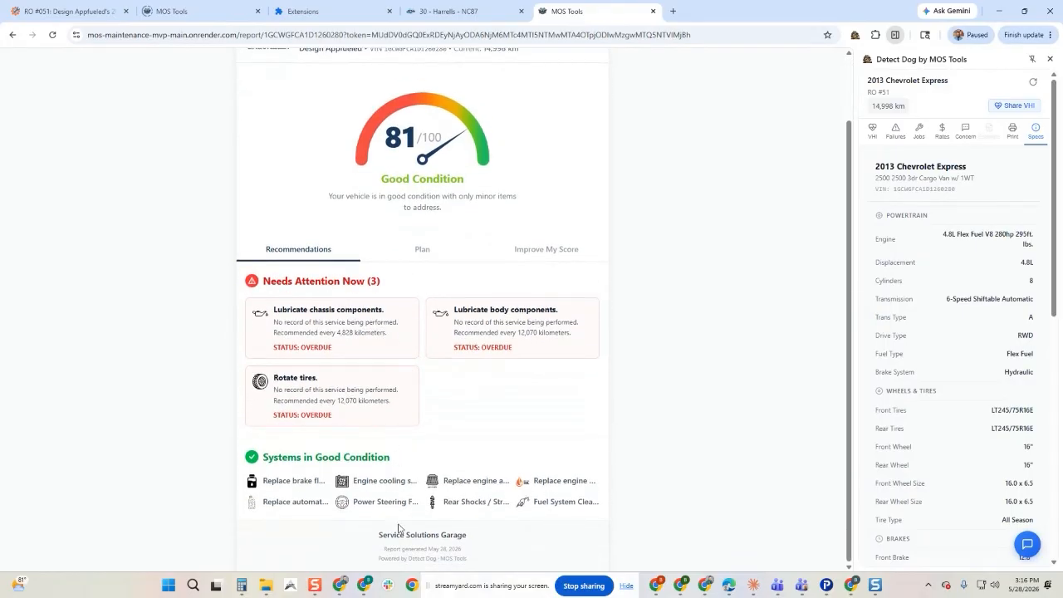
{"action": "scroll", "coordinate": [474, 494], "scroll_direction": "up", "scroll_amount": 1}
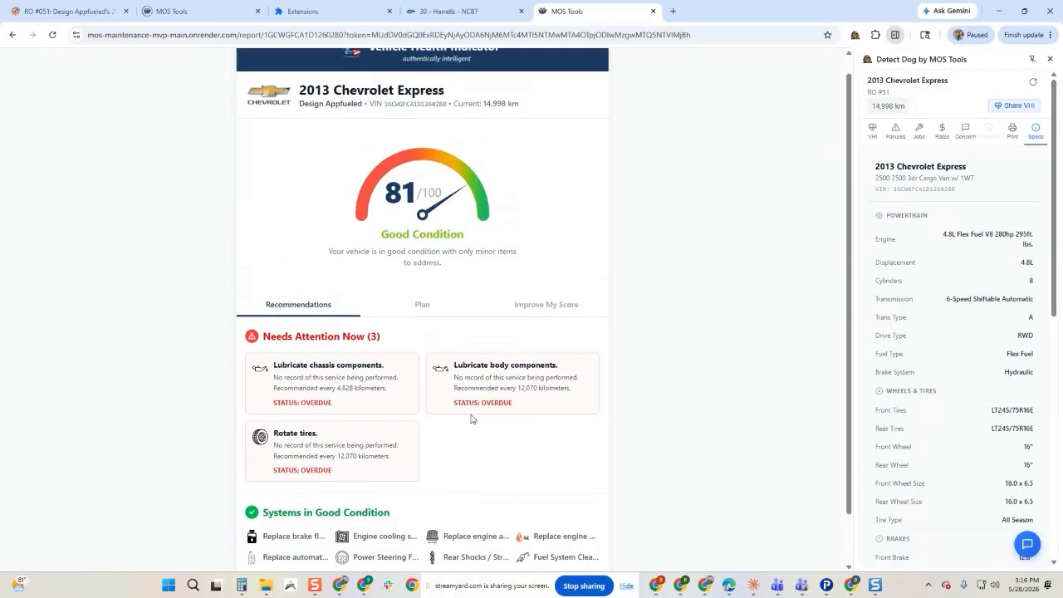
{"action": "left_click", "coordinate": [422, 305]}
{"action": "scroll", "coordinate": [411, 380], "scroll_direction": "down", "scroll_amount": 1}
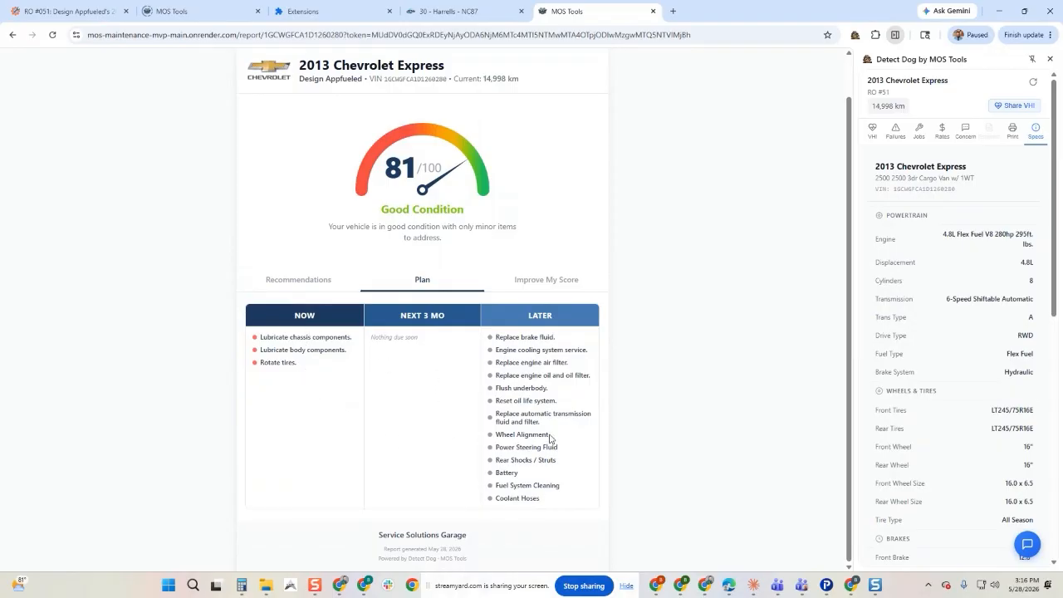
{"action": "left_click", "coordinate": [541, 290]}
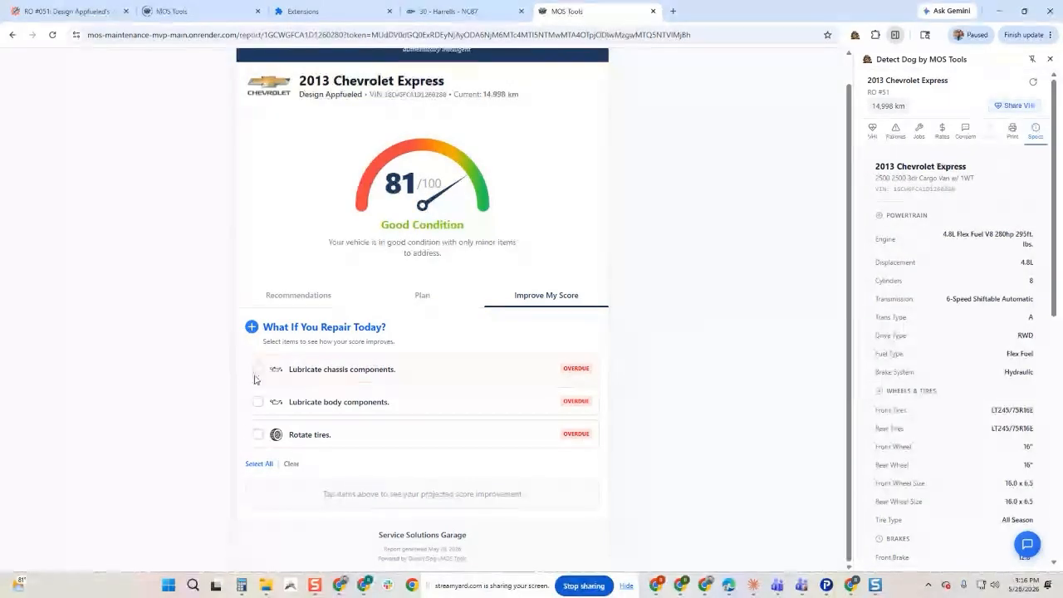
{"action": "left_click", "coordinate": [259, 436]}
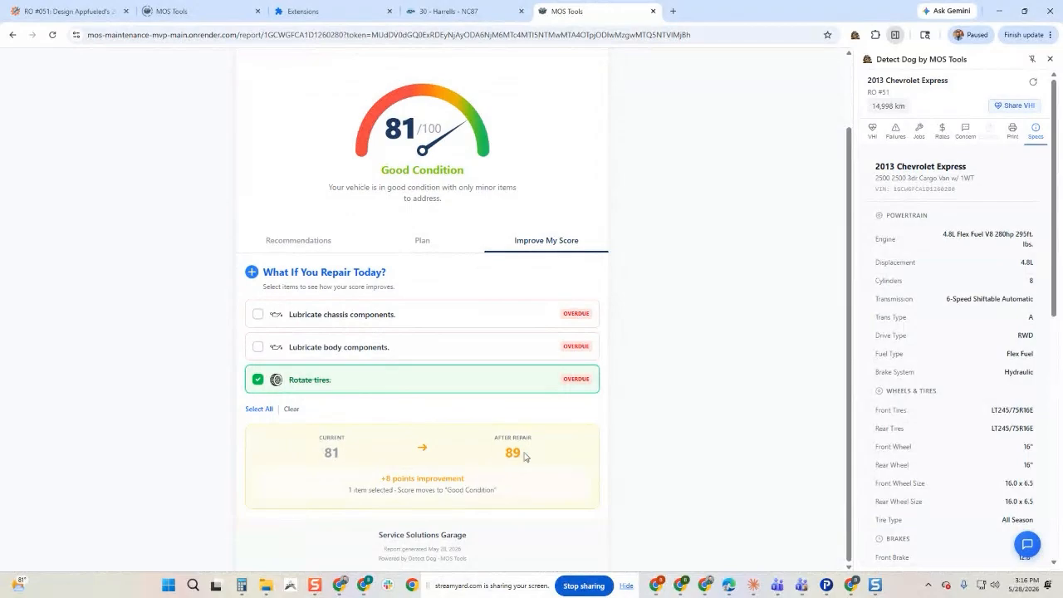
{"action": "left_click", "coordinate": [258, 348]}
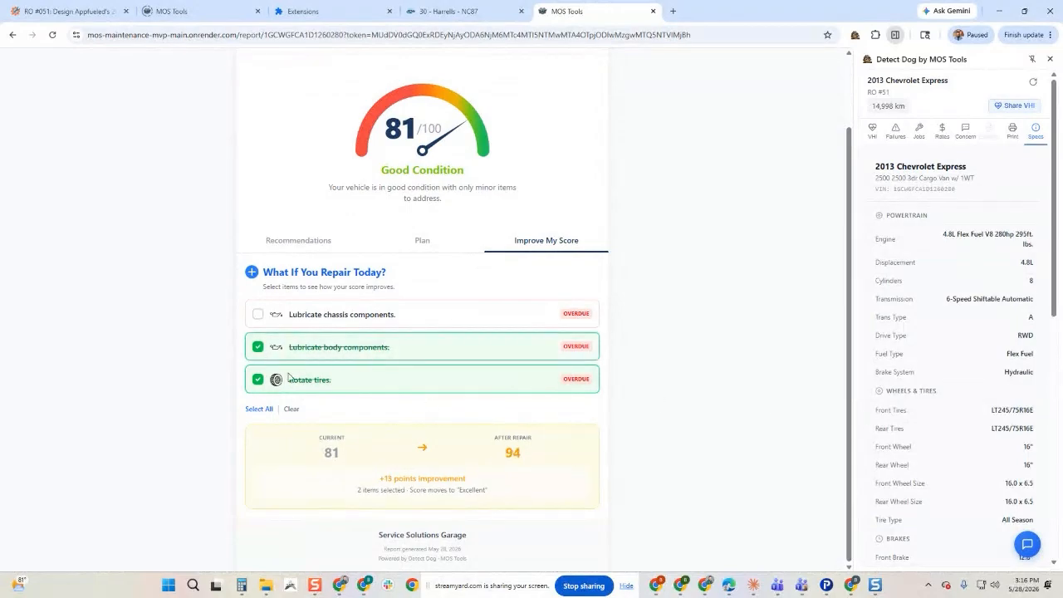